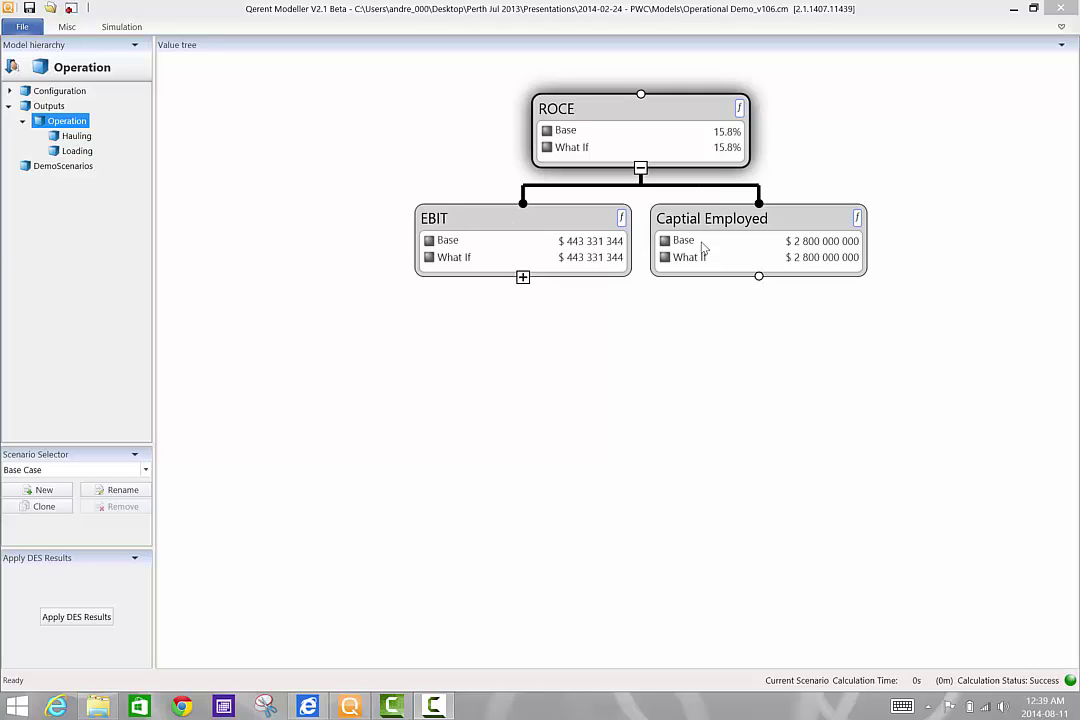
Check the ROCE formula and expand the branches from EBIT through Unit Cost and Total Cost to Variable Costs
mouse_move(739, 114)
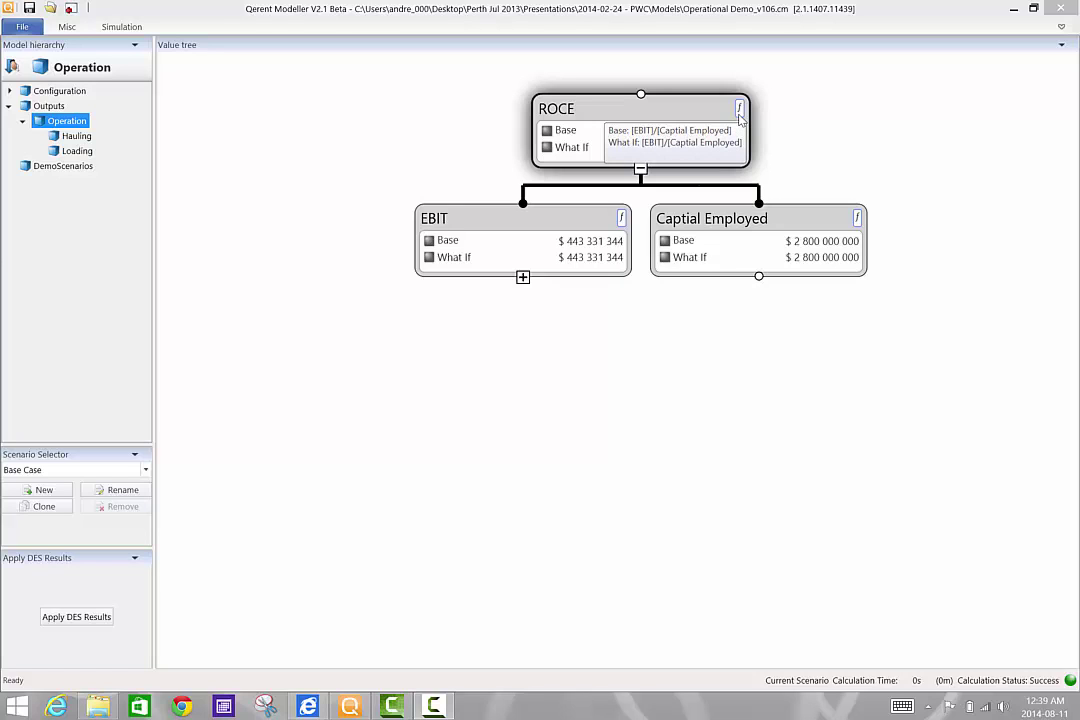
left_click(522, 278)
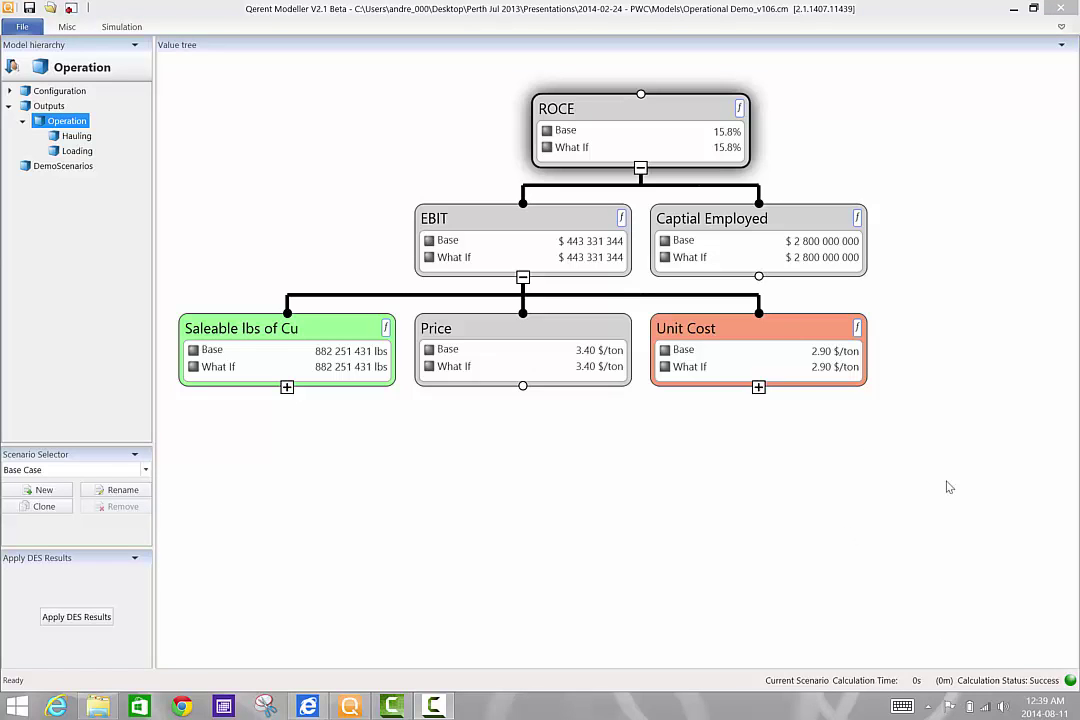
left_click(758, 388)
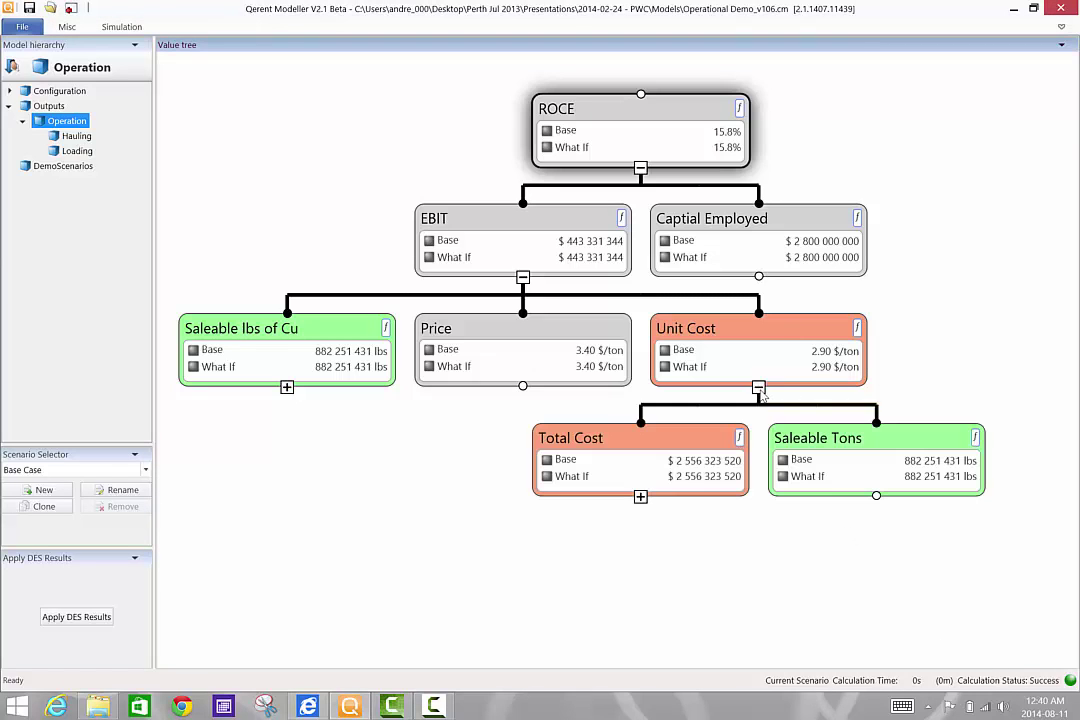
left_click(641, 497)
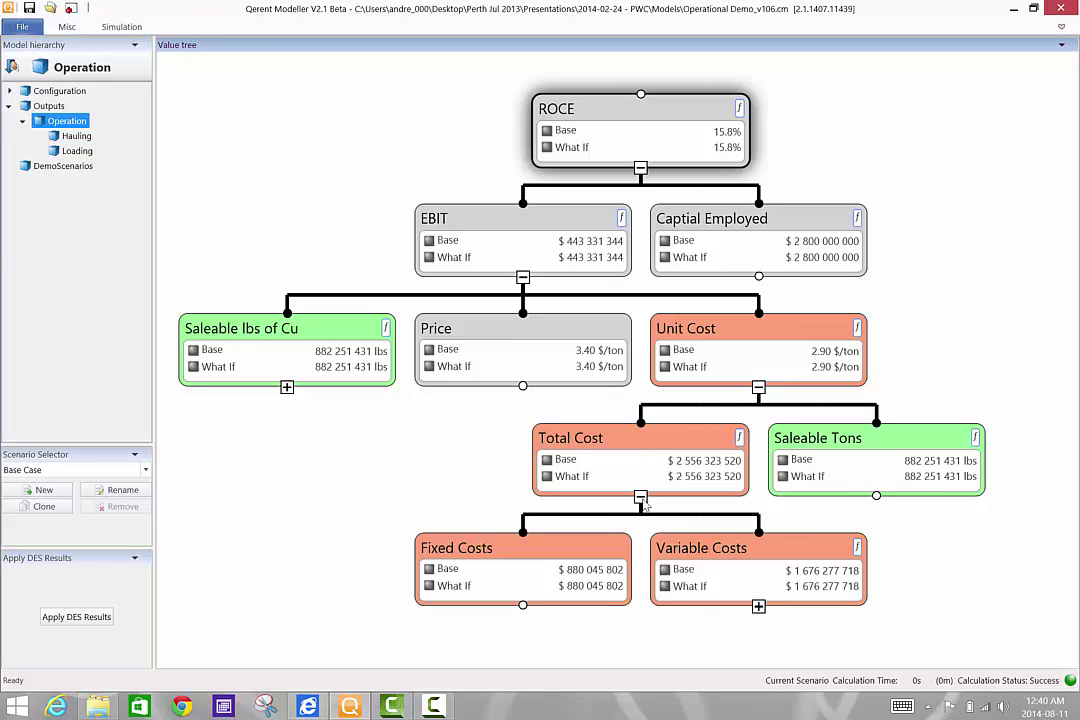
left_click(759, 607)
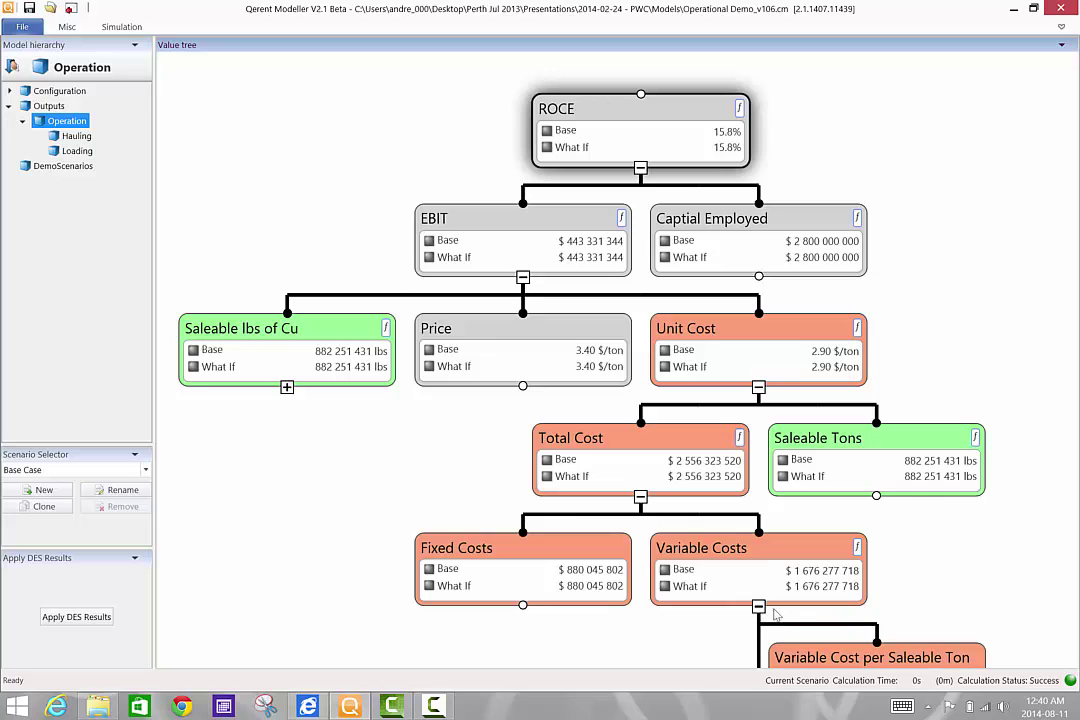
scroll(935, 489, "down", 1)
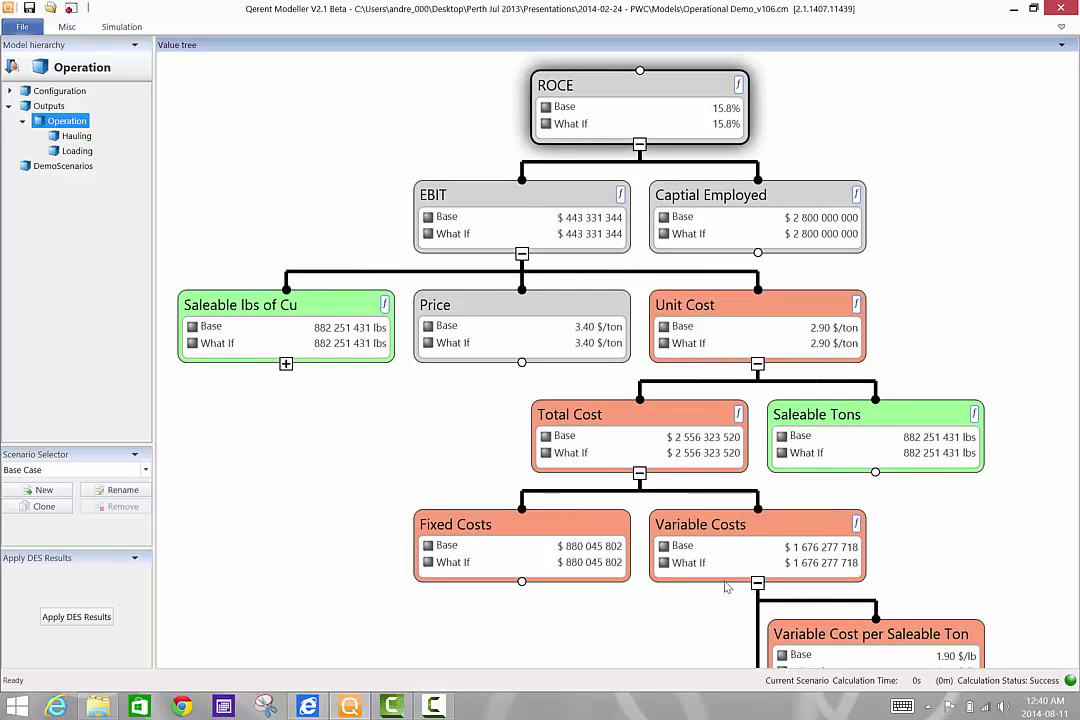
Collapse the Variable Costs, Total Cost and Unit Cost branches of the value tree
left_click(757, 583)
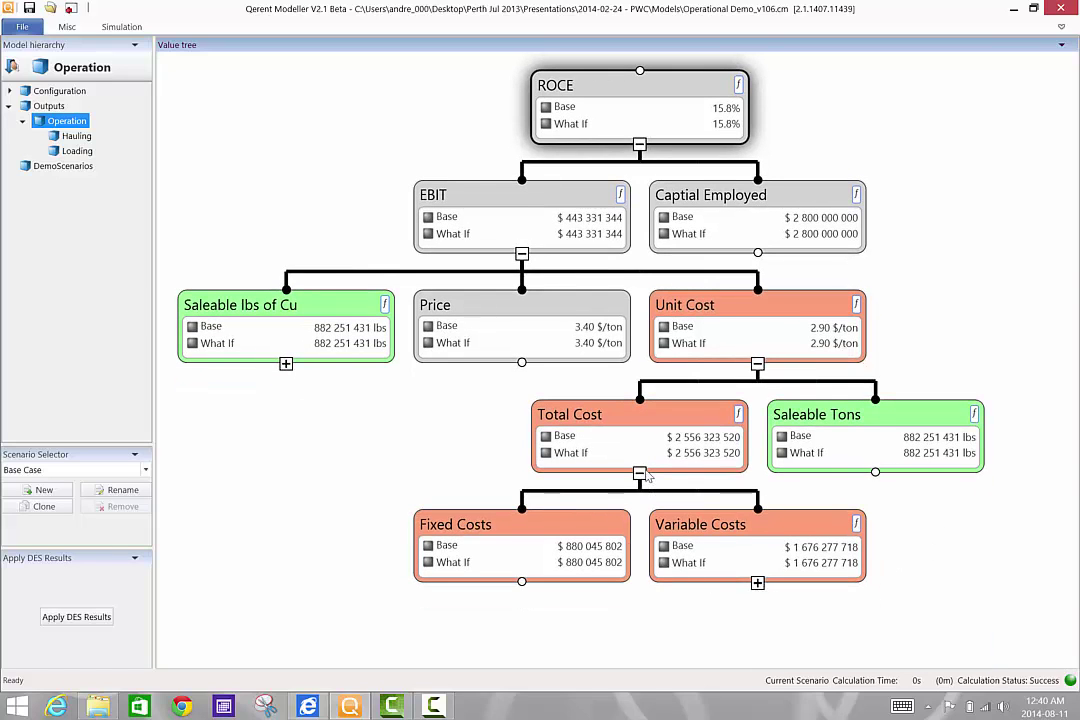
left_click(639, 473)
left_click(757, 365)
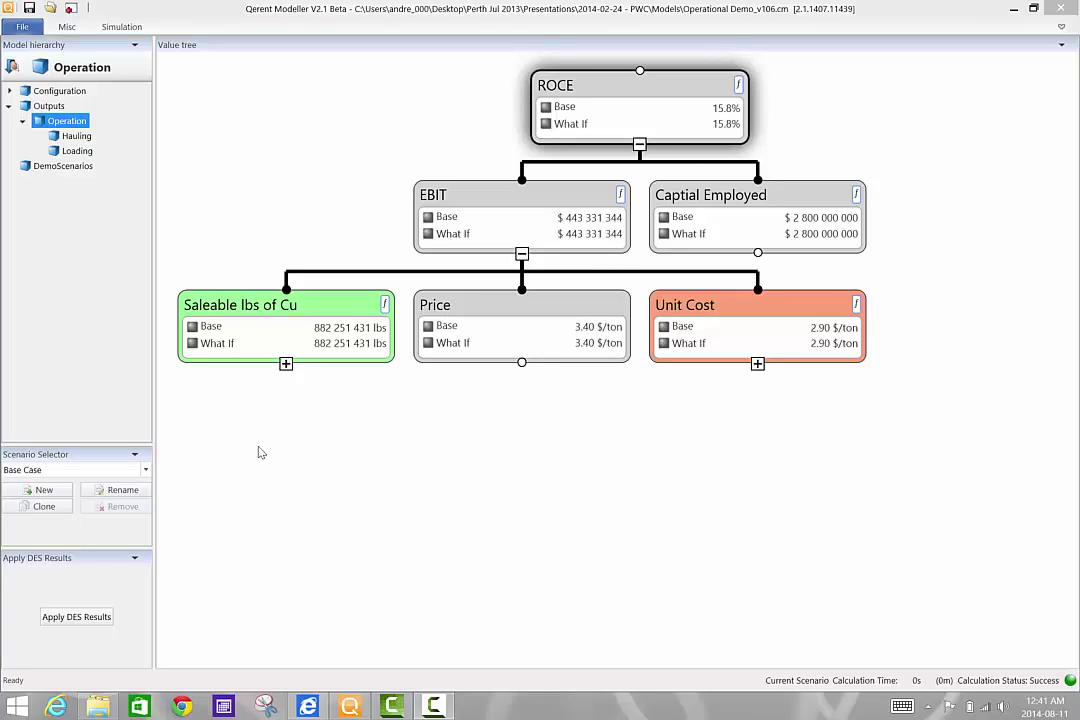
Expand Saleable lbs of Cu and Feed to Plant Tons, and select the Capability Loading & Hauling node
left_click_drag(260, 450, 492, 311)
left_click(520, 228)
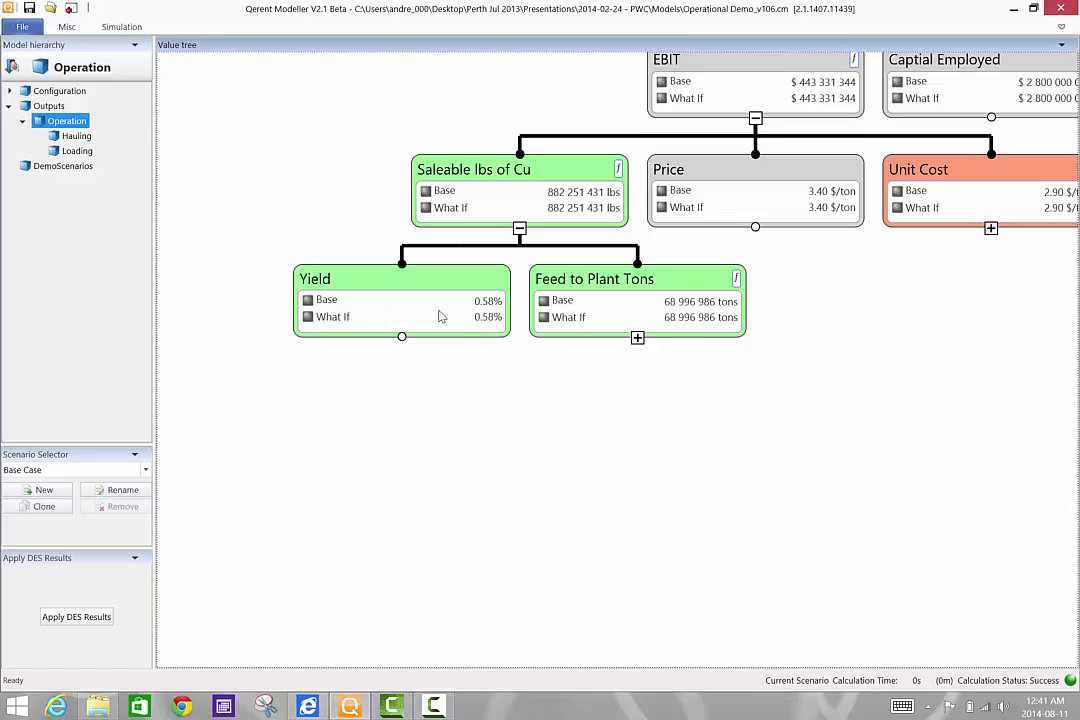
left_click(637, 339)
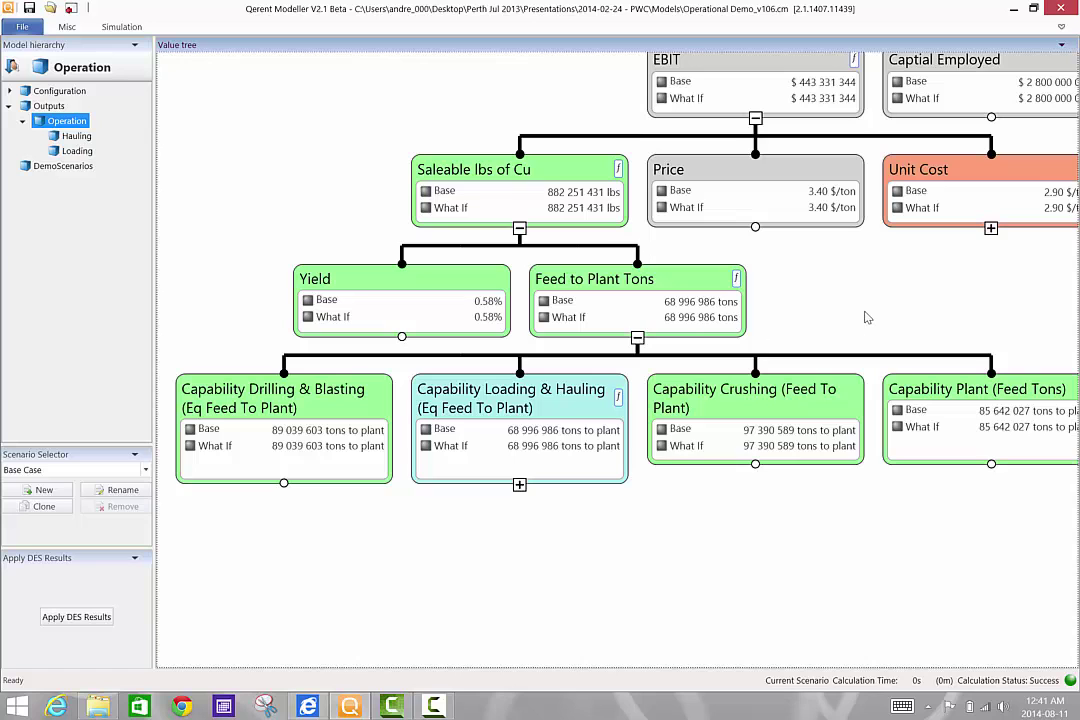
left_click_drag(863, 314, 830, 293)
scroll(830, 293, "down", 1)
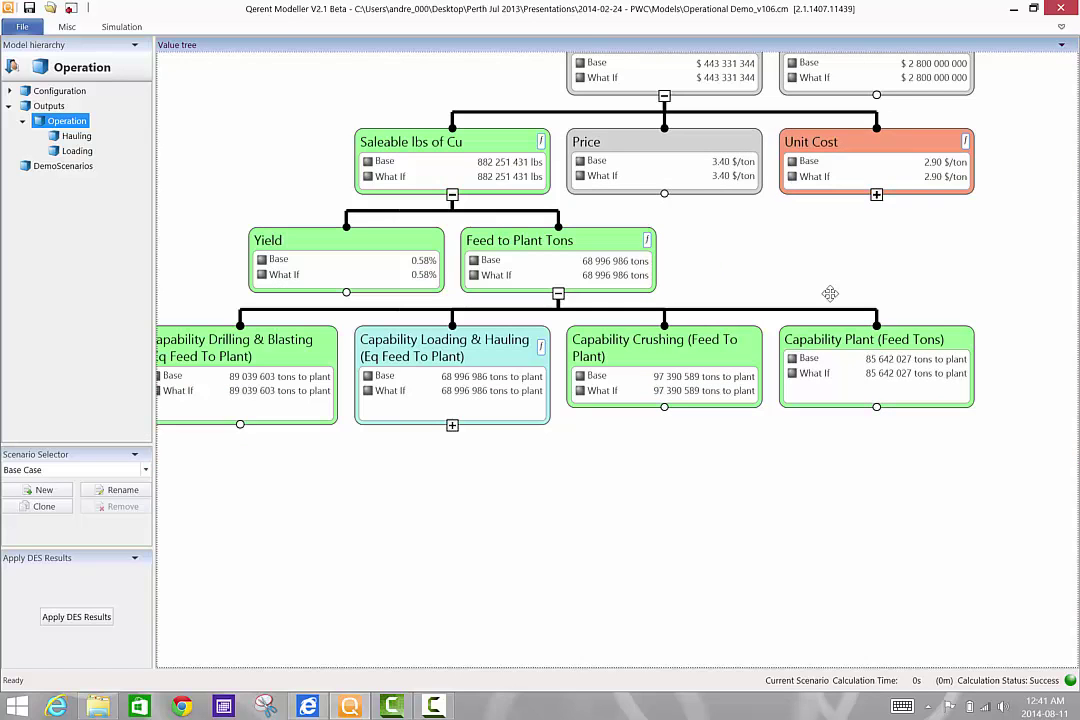
left_click_drag(601, 514, 670, 487)
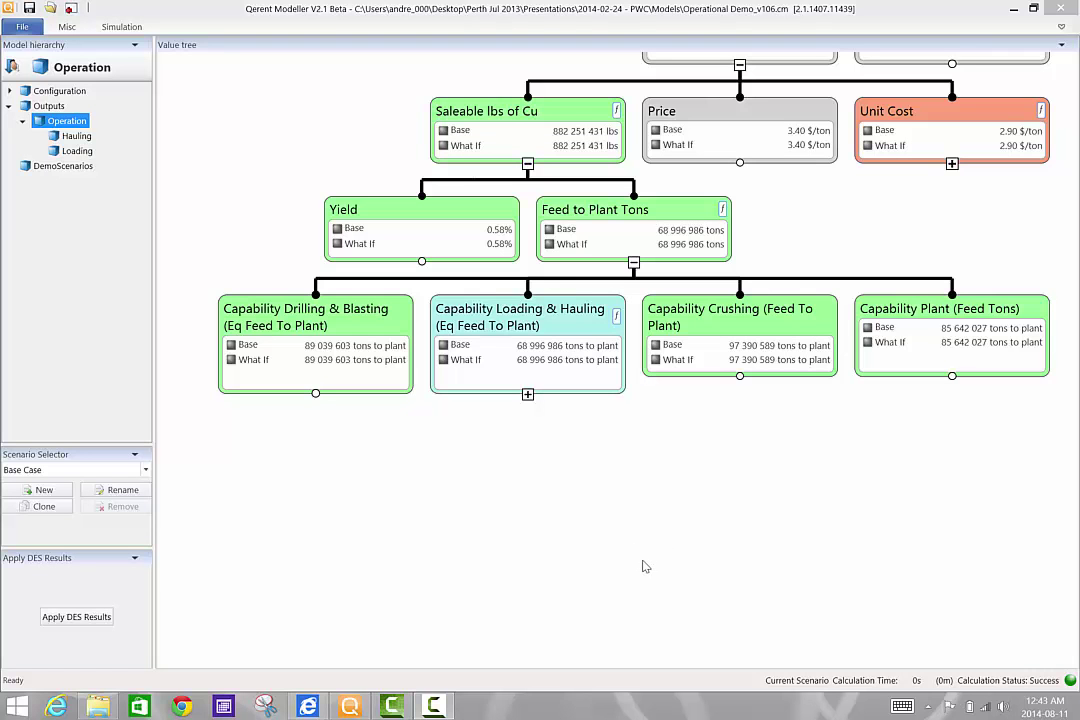
left_click_drag(645, 567, 694, 494)
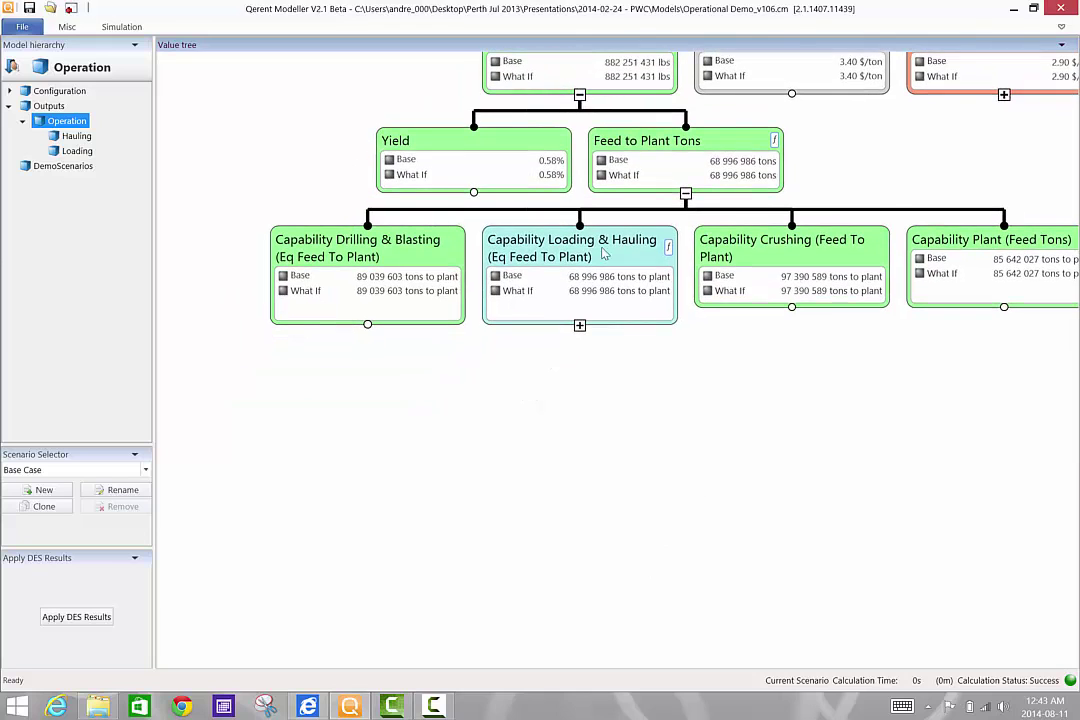
left_click(604, 254)
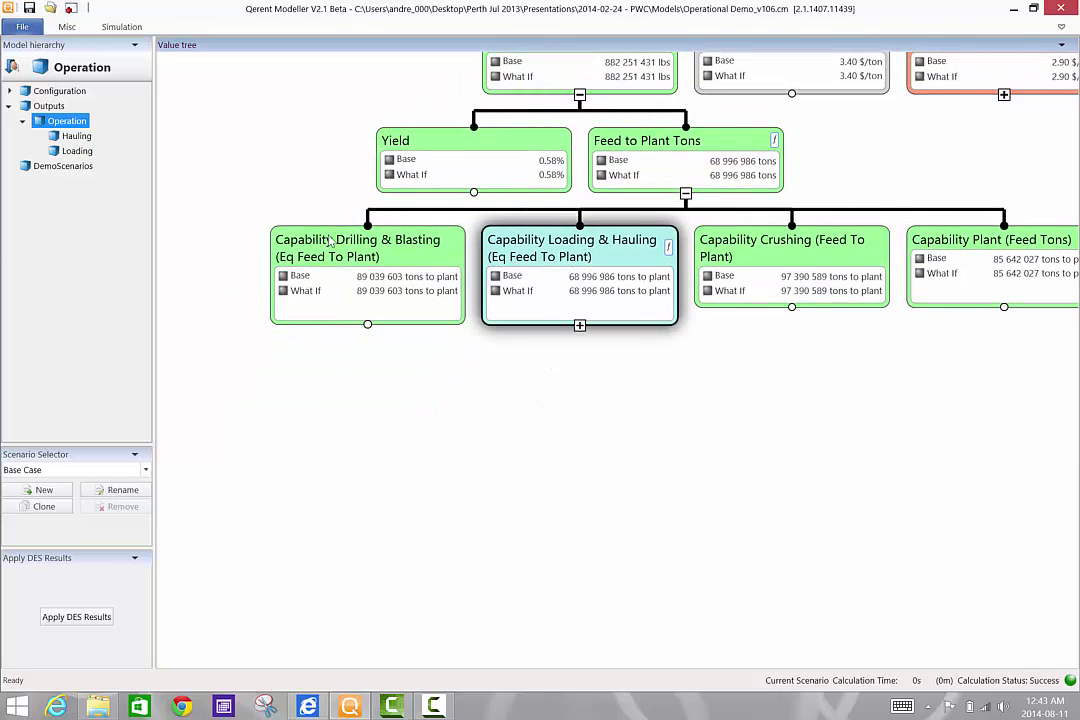
Open the Hauling value tree and collapse its # of Cycles Per DOH branch
left_click(74, 138)
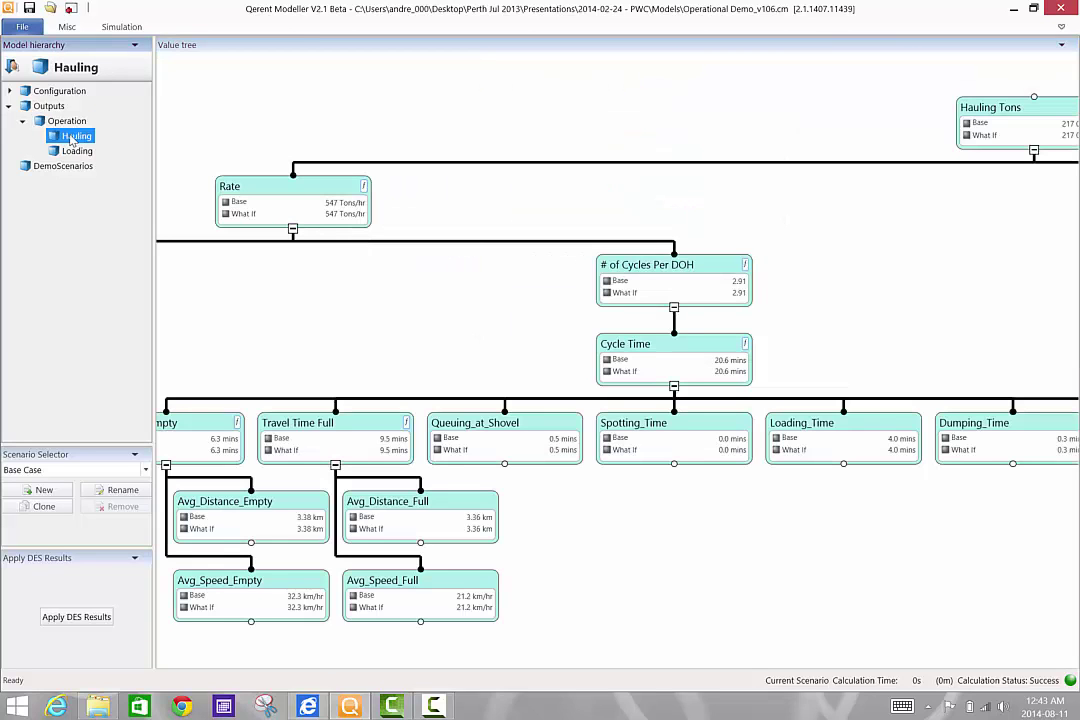
left_click(677, 308)
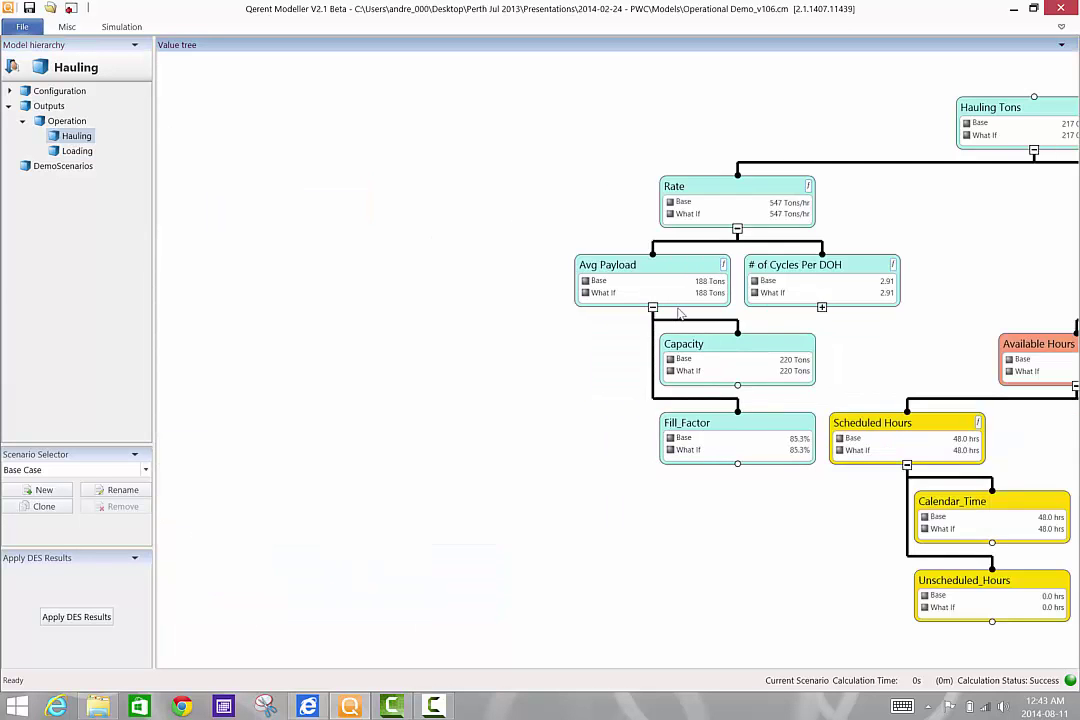
left_click_drag(1026, 284, 620, 291)
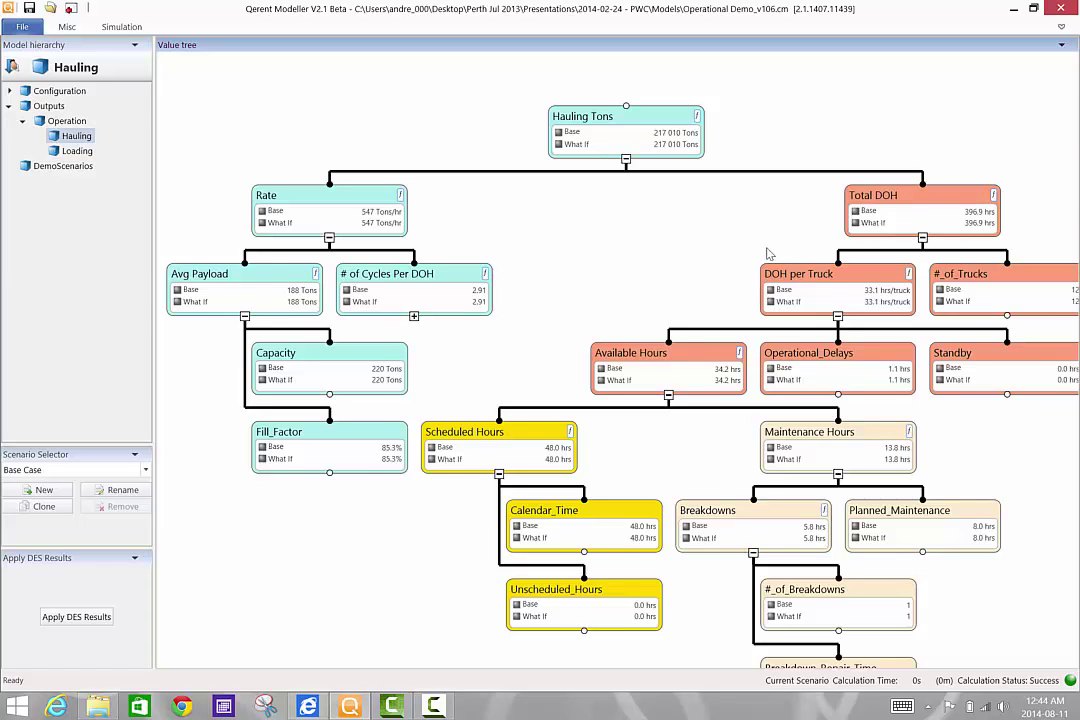
left_click_drag(767, 249, 707, 241)
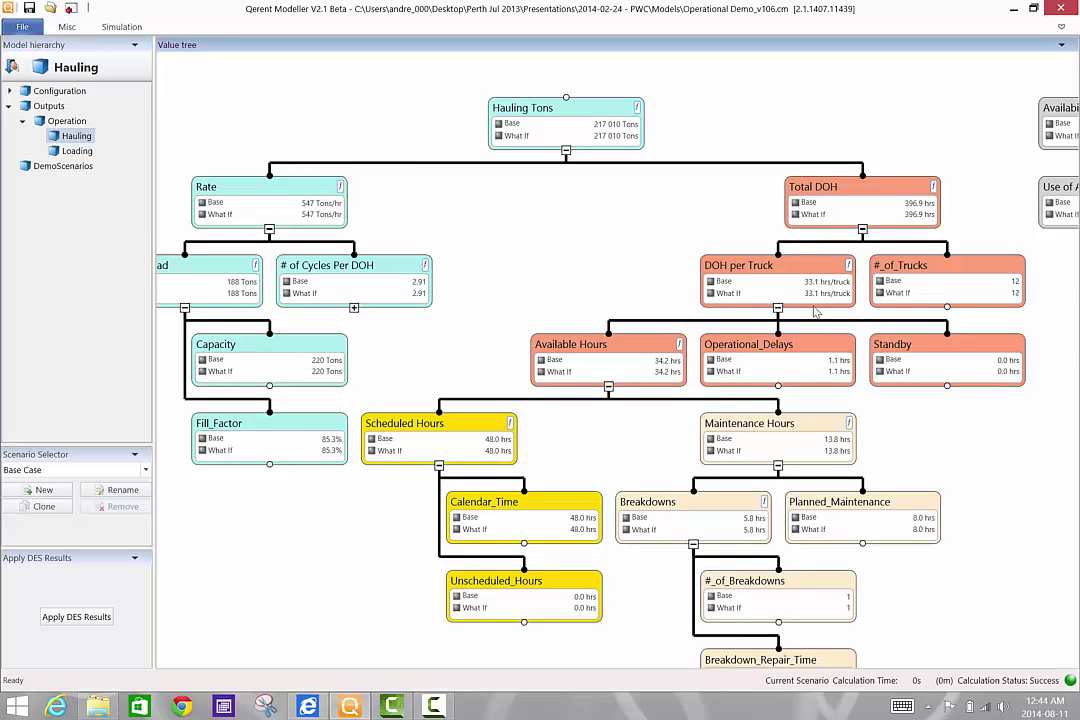
Examine the Total DOH branch, covering calendar time, maintenance, breakdowns, available and scheduled hours, operational delays, standby and DOH per Truck
left_click(549, 538)
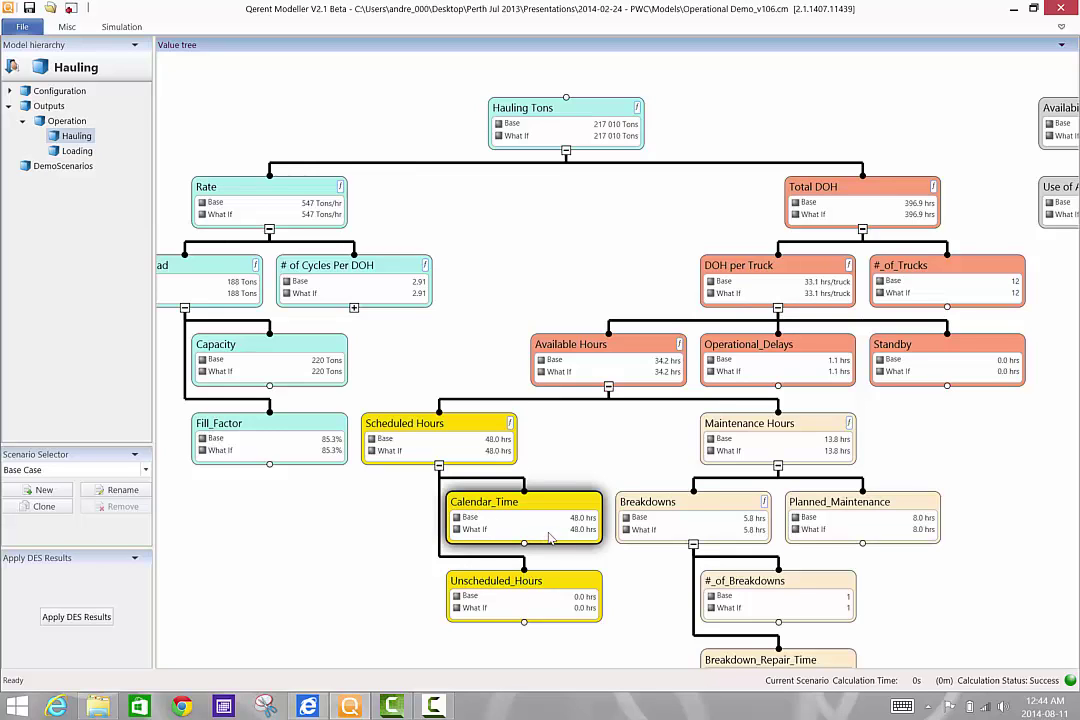
left_click(722, 436)
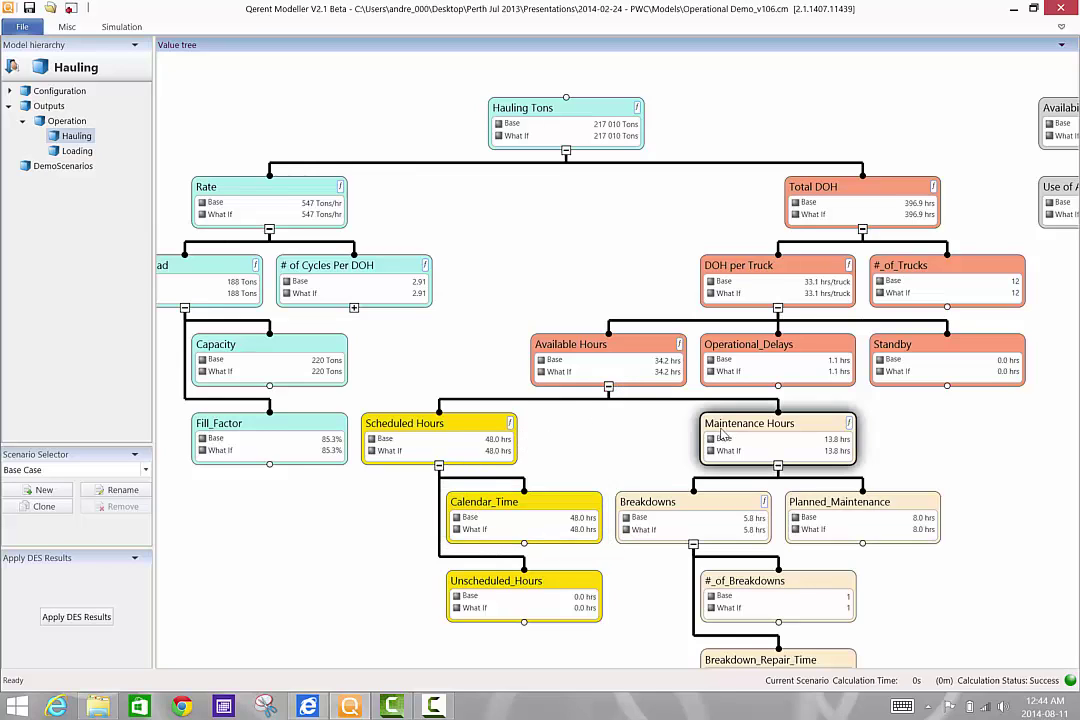
left_click(866, 534)
left_click(696, 515)
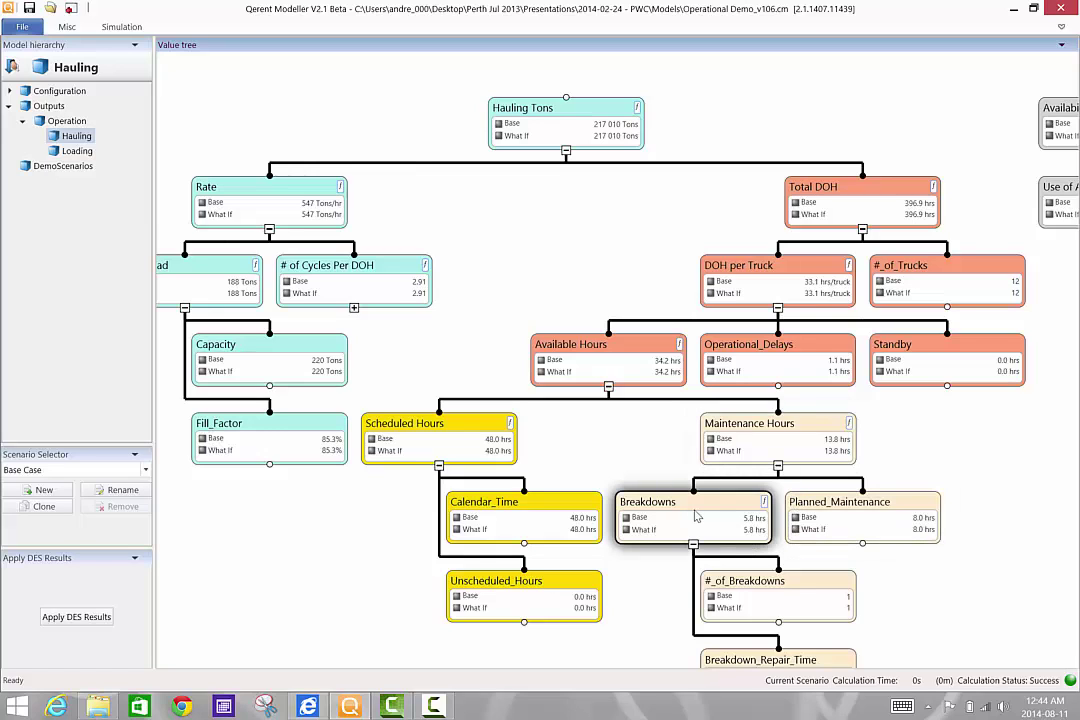
left_click(617, 369)
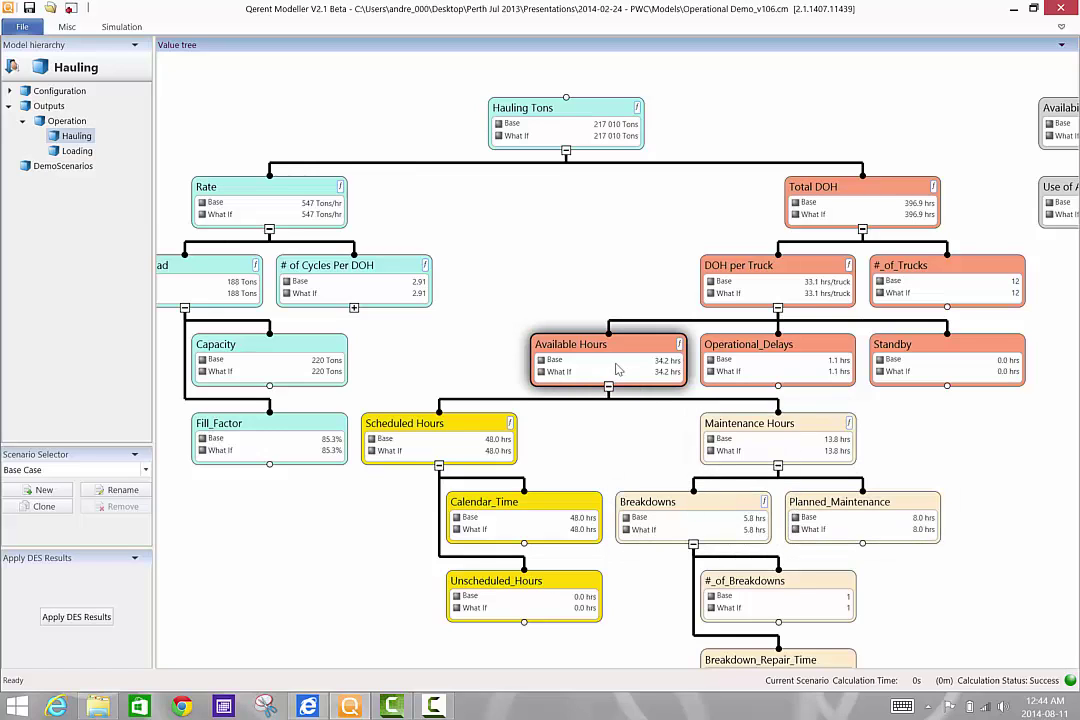
left_click(388, 430)
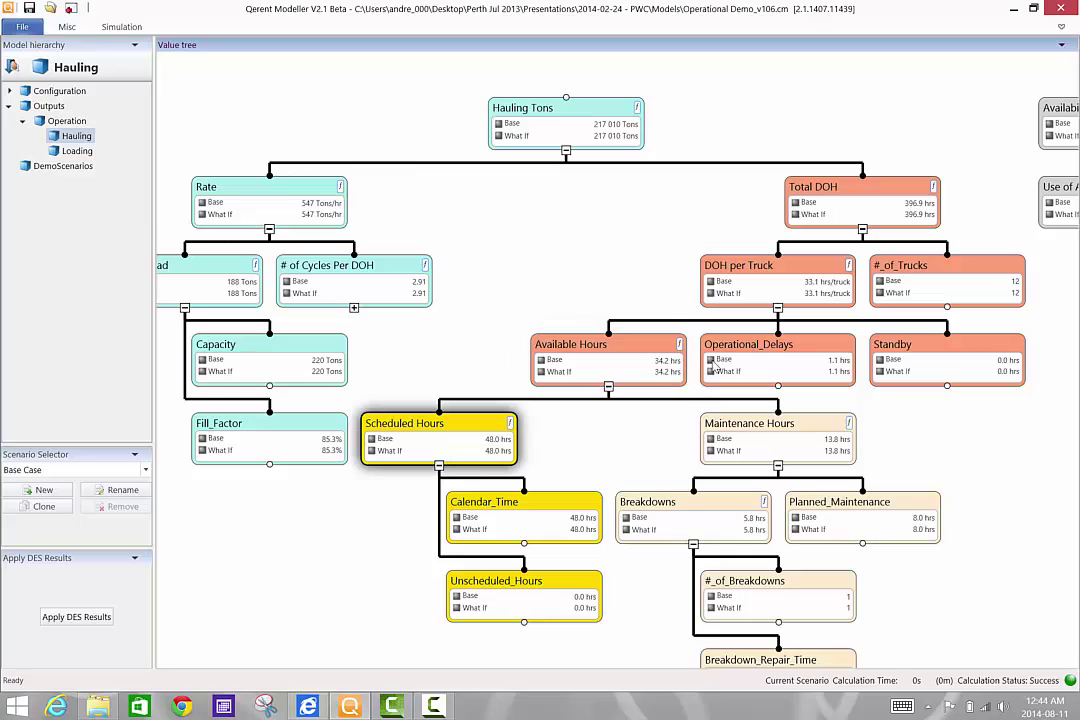
left_click(740, 360)
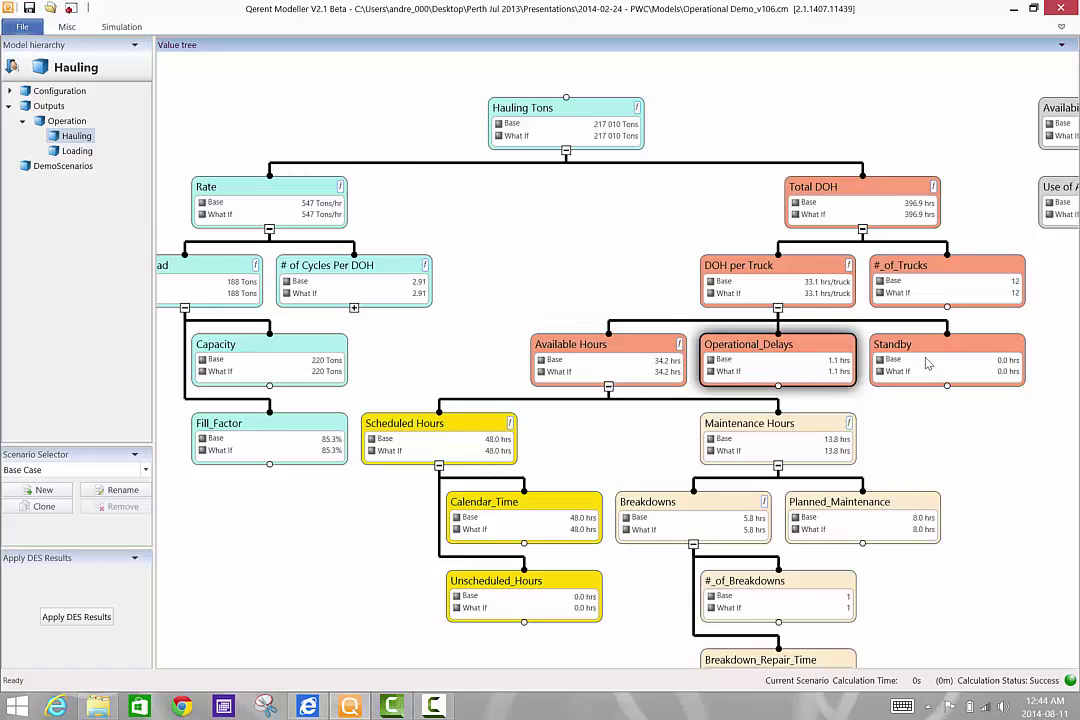
left_click(927, 363)
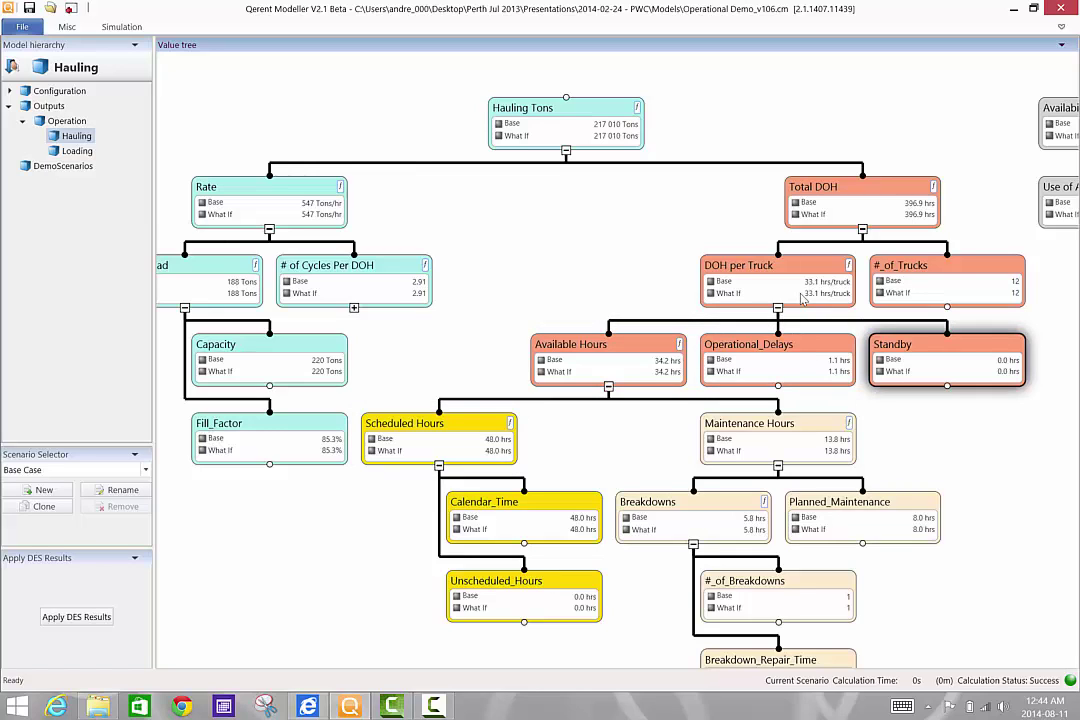
left_click(803, 299)
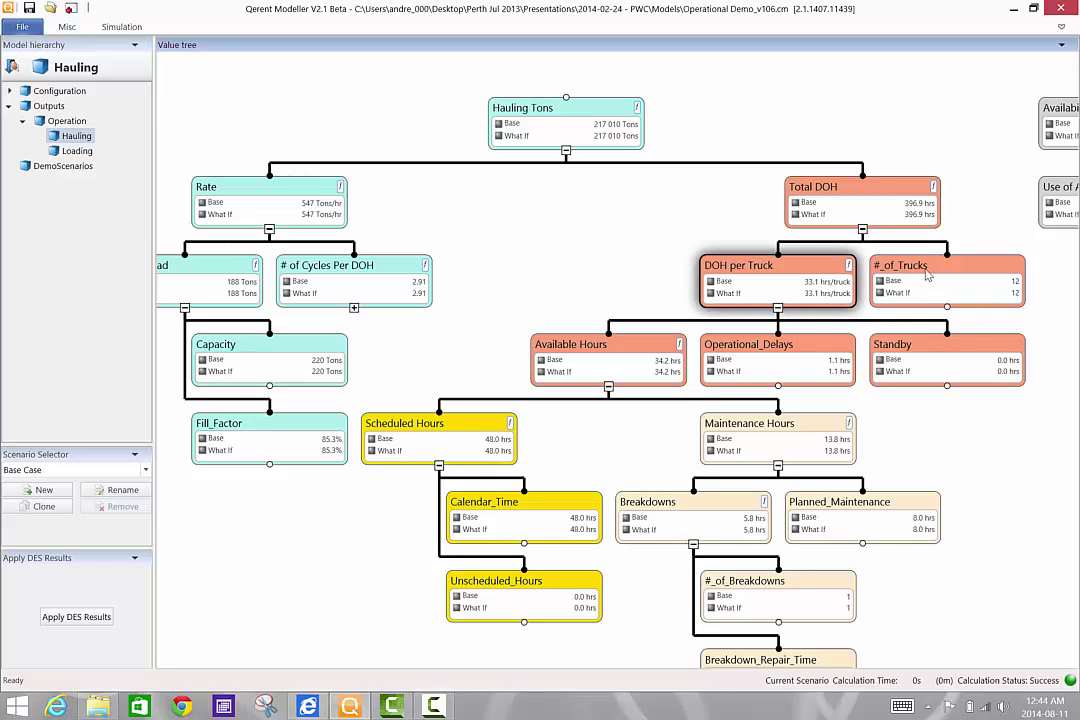
mouse_move(830, 205)
left_mouse_down()
mouse_move(880, 280)
mouse_move(830, 210)
left_mouse_up()
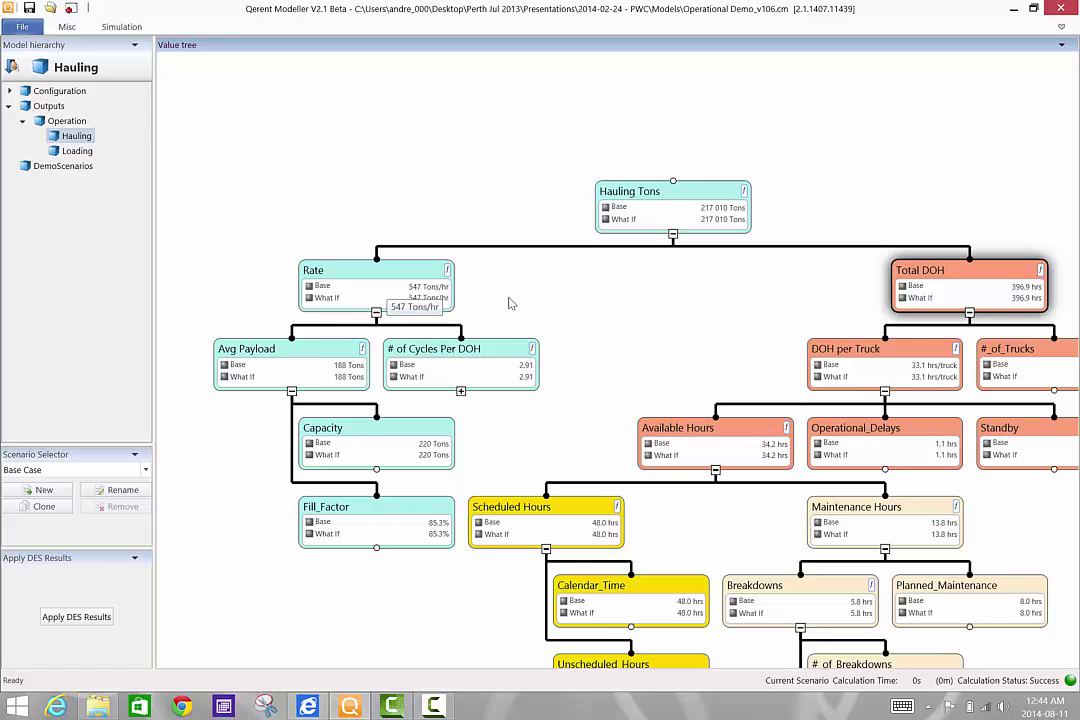
Review the Rate branch, expanding # of Cycles Per DOH to inspect the cycle time components and collapsing Cycle Time
left_click_drag(636, 311, 712, 241)
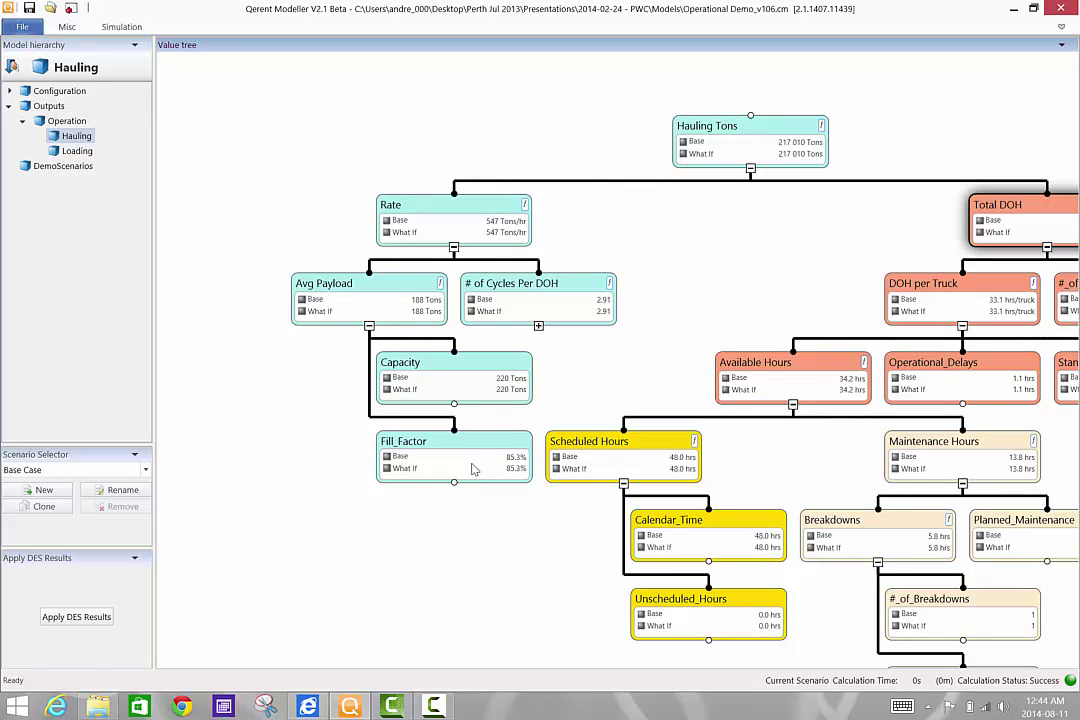
left_click_drag(617, 376, 542, 359)
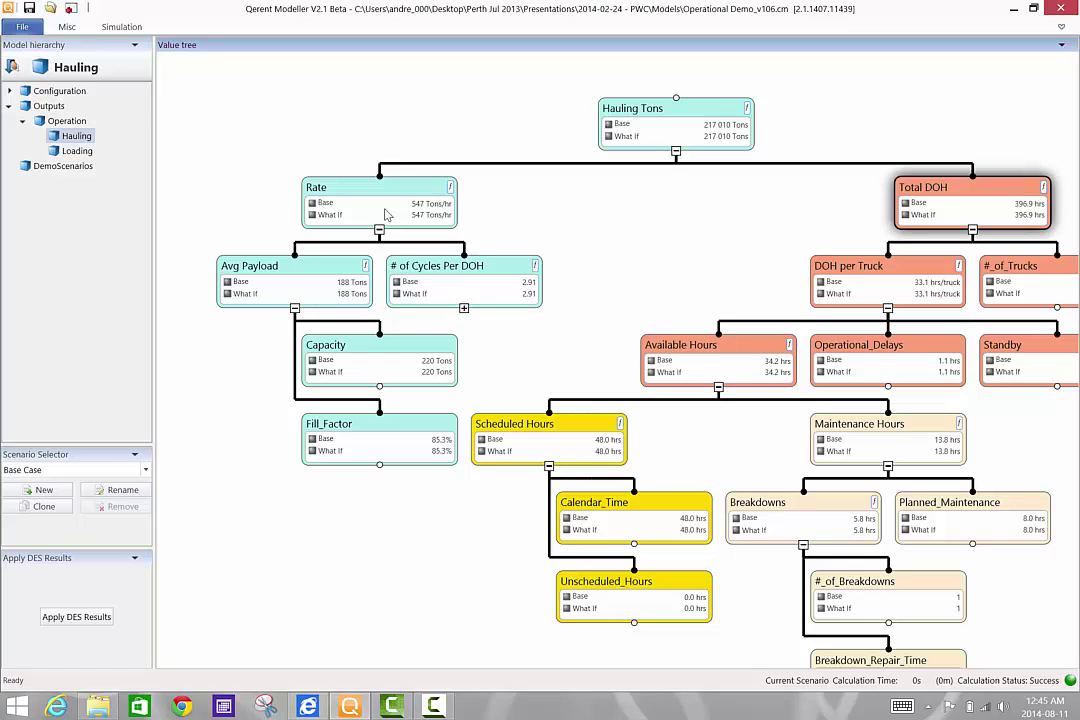
left_click(463, 309)
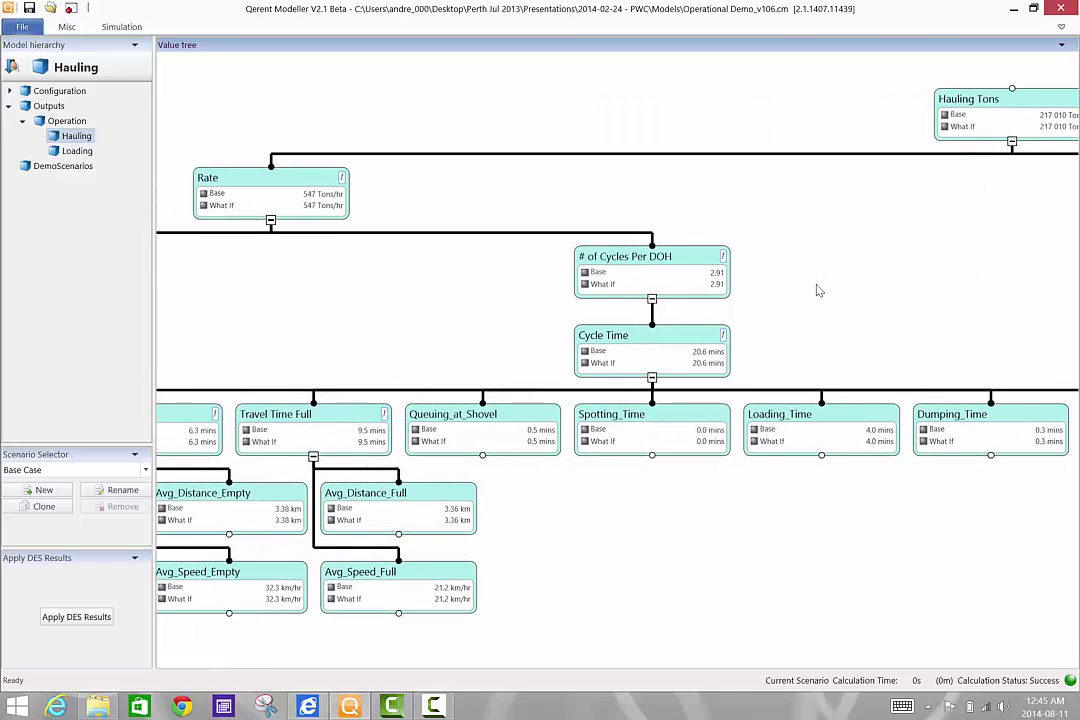
left_click_drag(964, 276, 1033, 247)
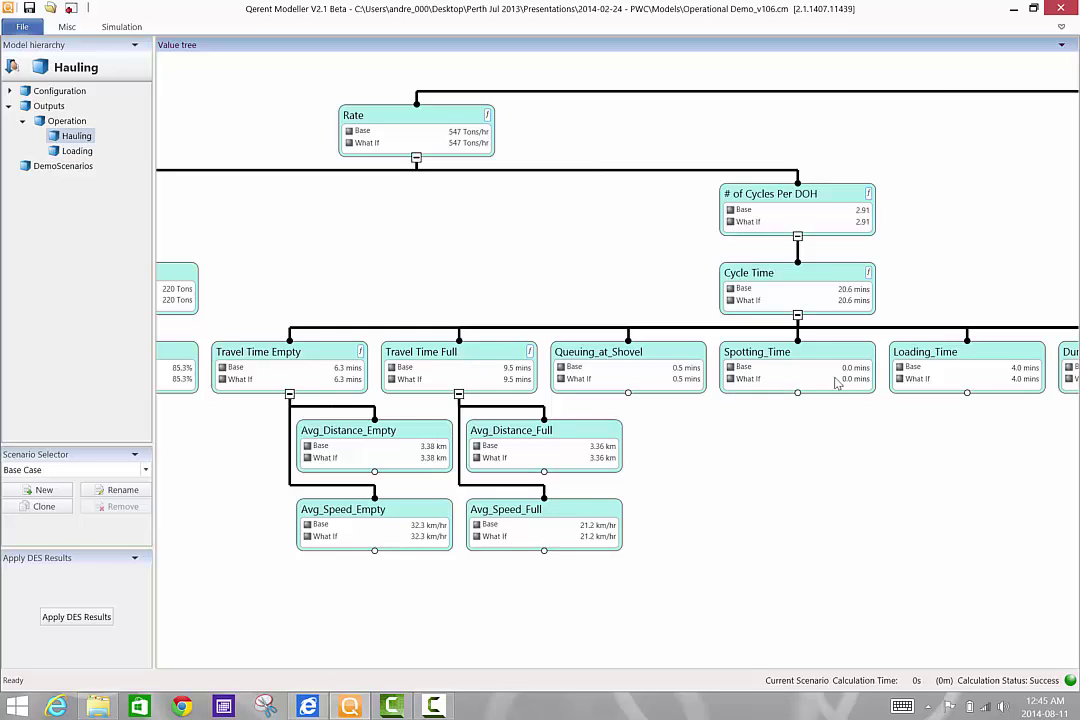
left_click_drag(852, 450, 710, 479)
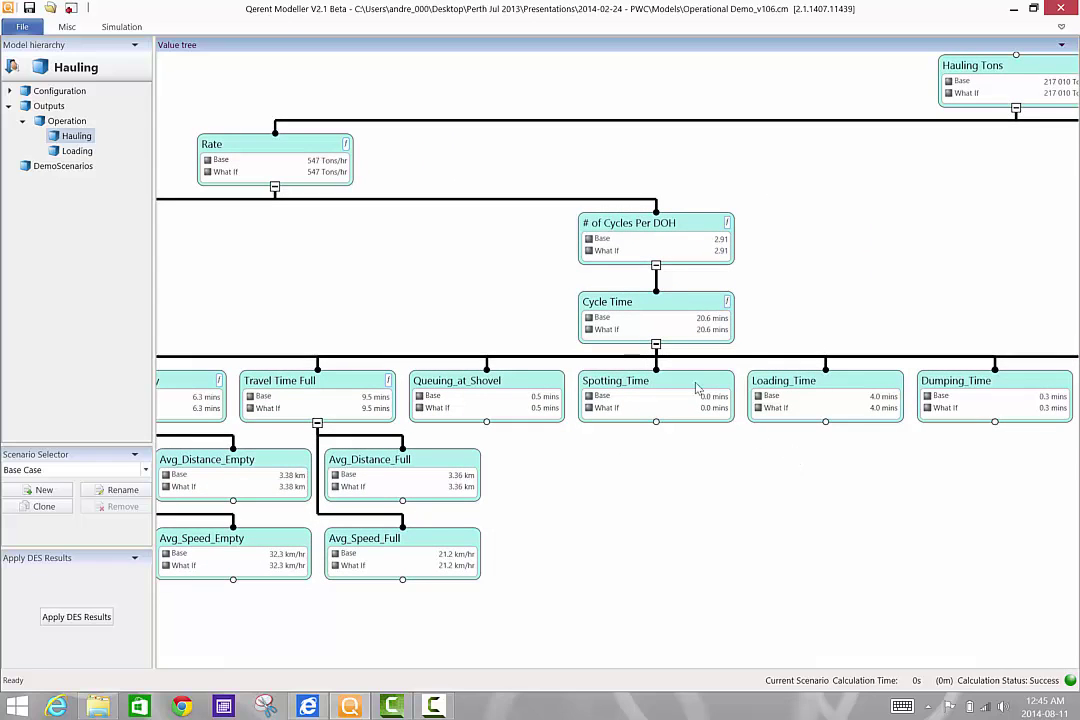
left_click(655, 344)
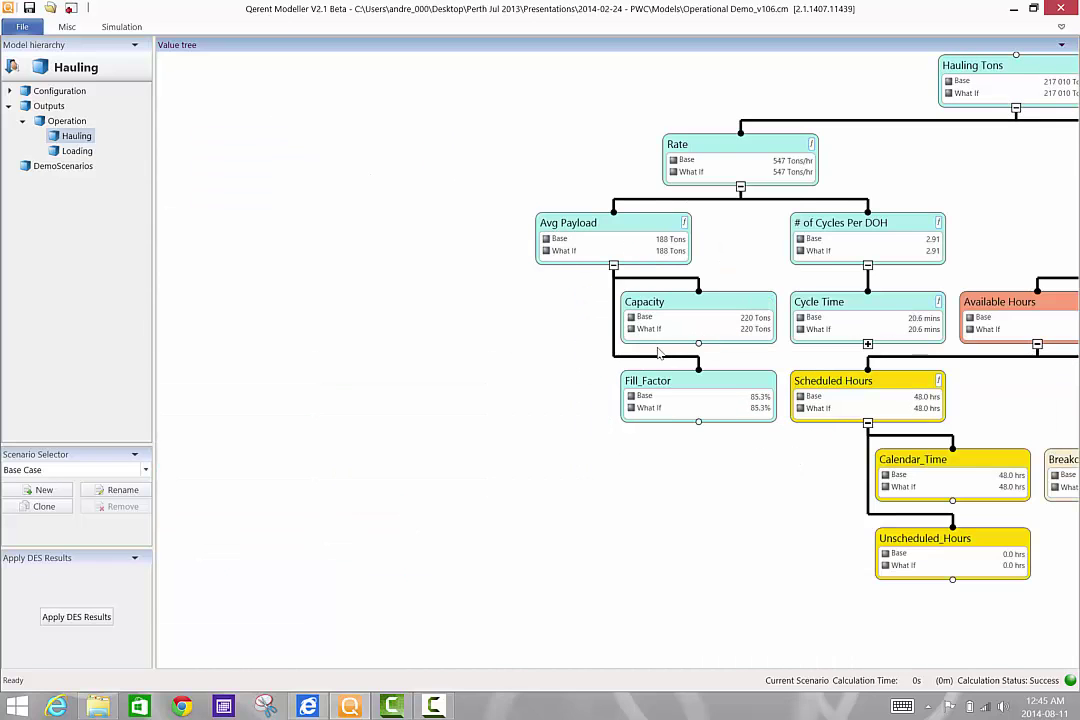
left_click_drag(971, 176, 562, 195)
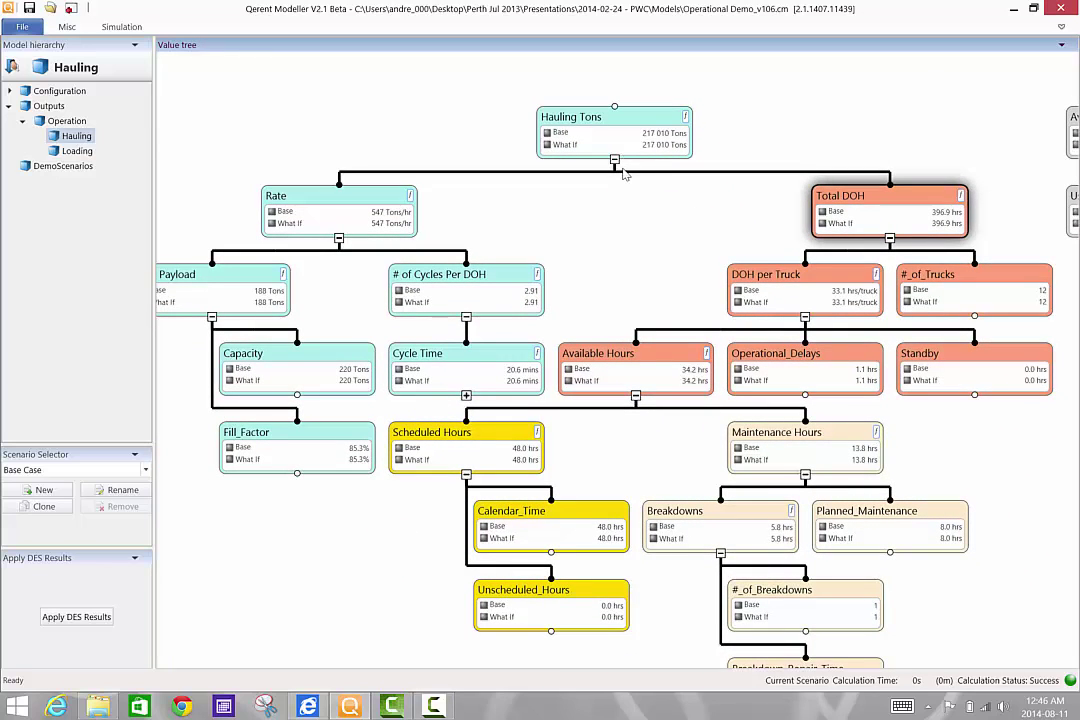
right_click(540, 128)
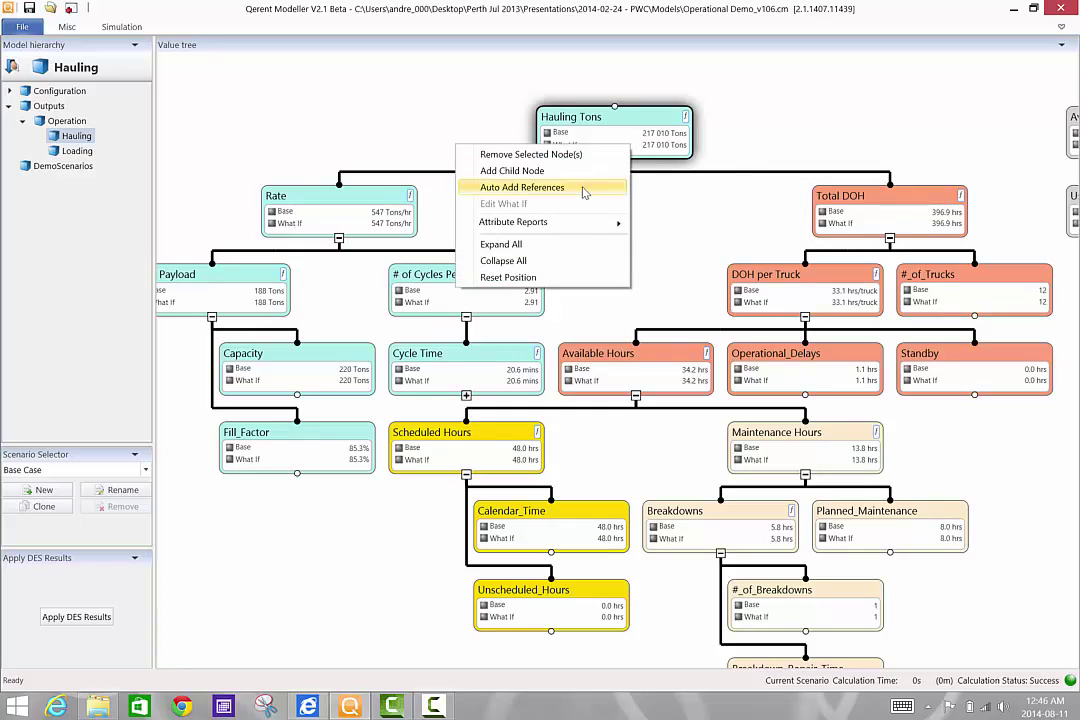
mouse_move(579, 230)
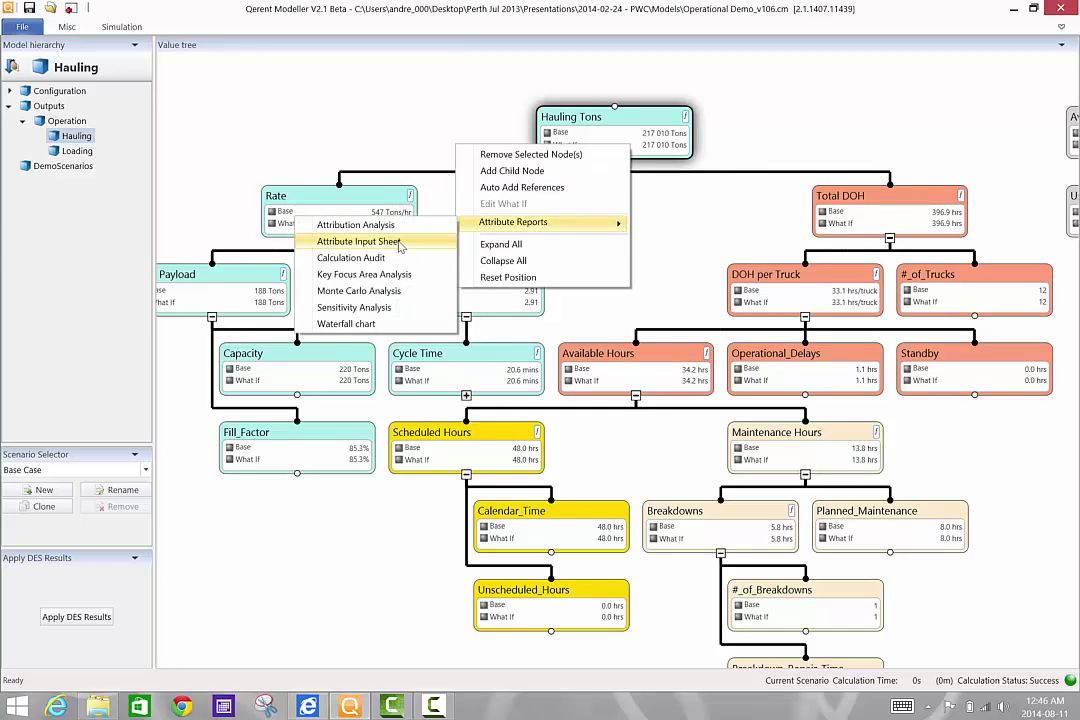
left_click(422, 113)
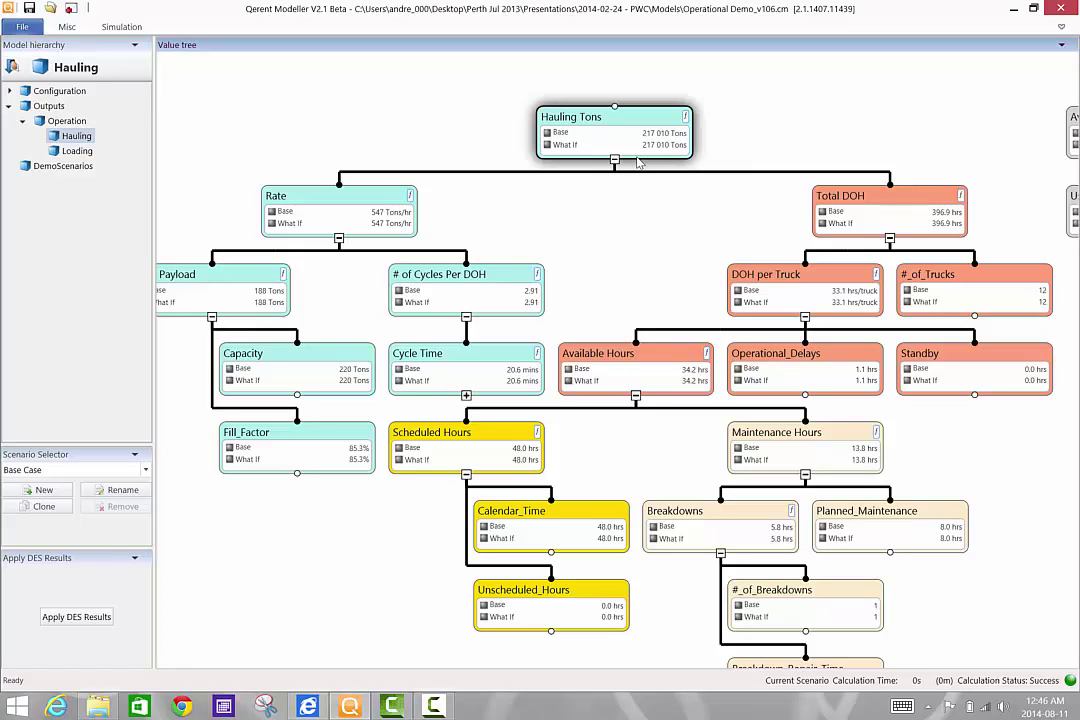
Run a Sensitivity Analysis on Hauling Tons, maximize the report, and examine the drivers' impact from Calendar_Time down to Queuing_at_Shovel
right_click(591, 128)
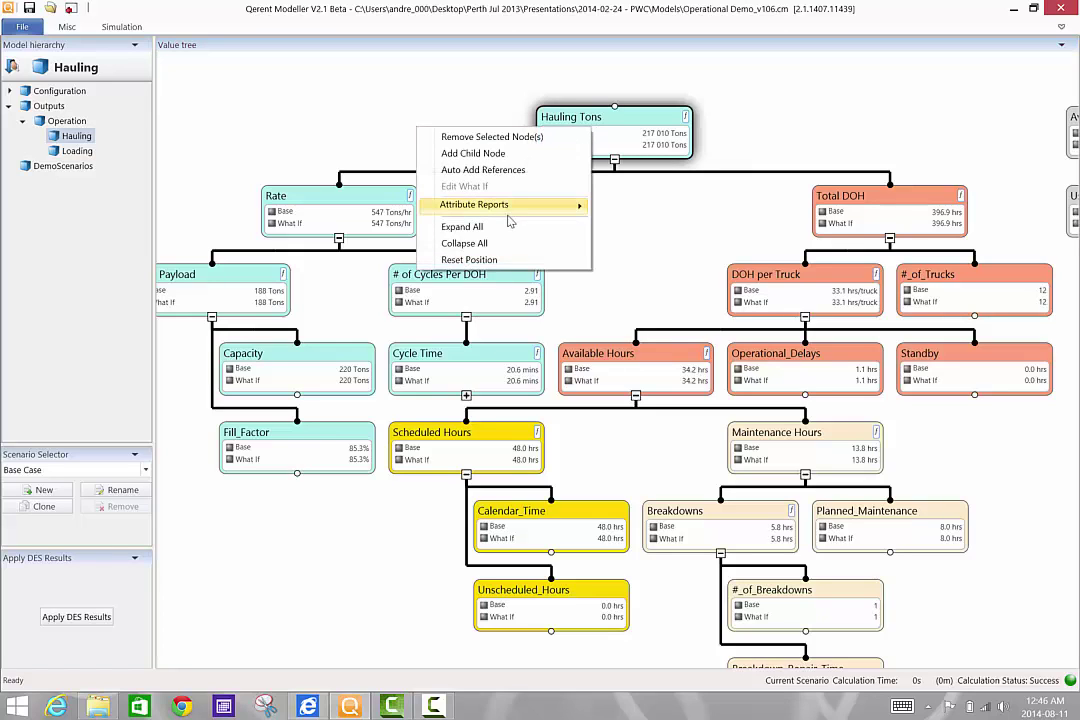
mouse_move(518, 210)
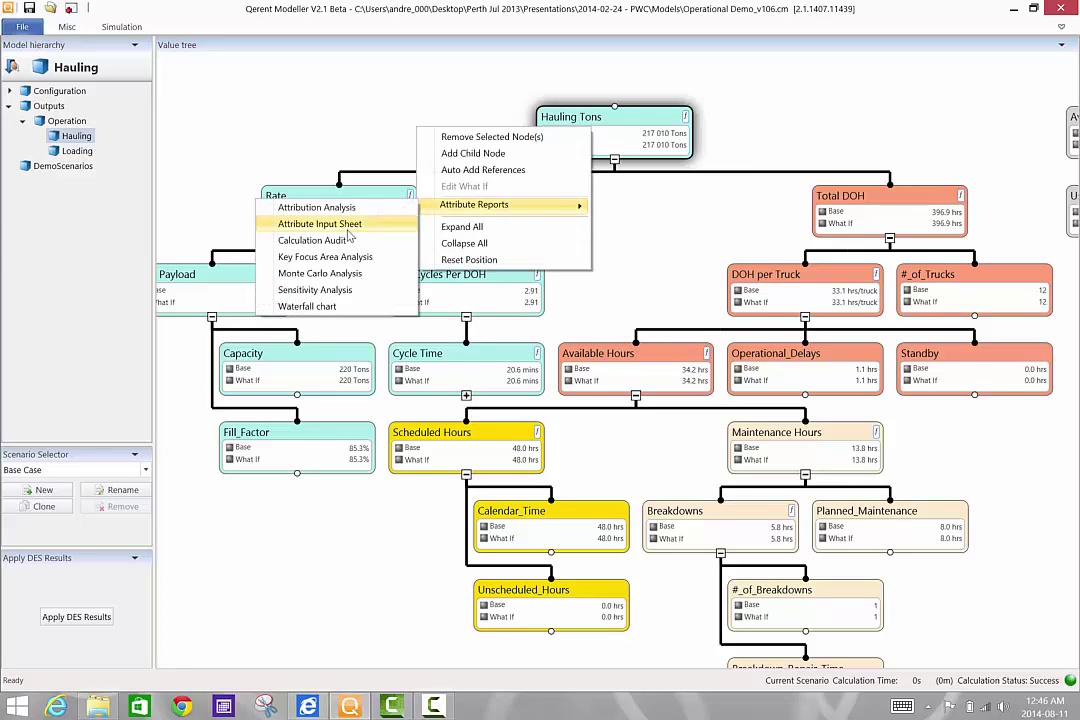
left_click(327, 290)
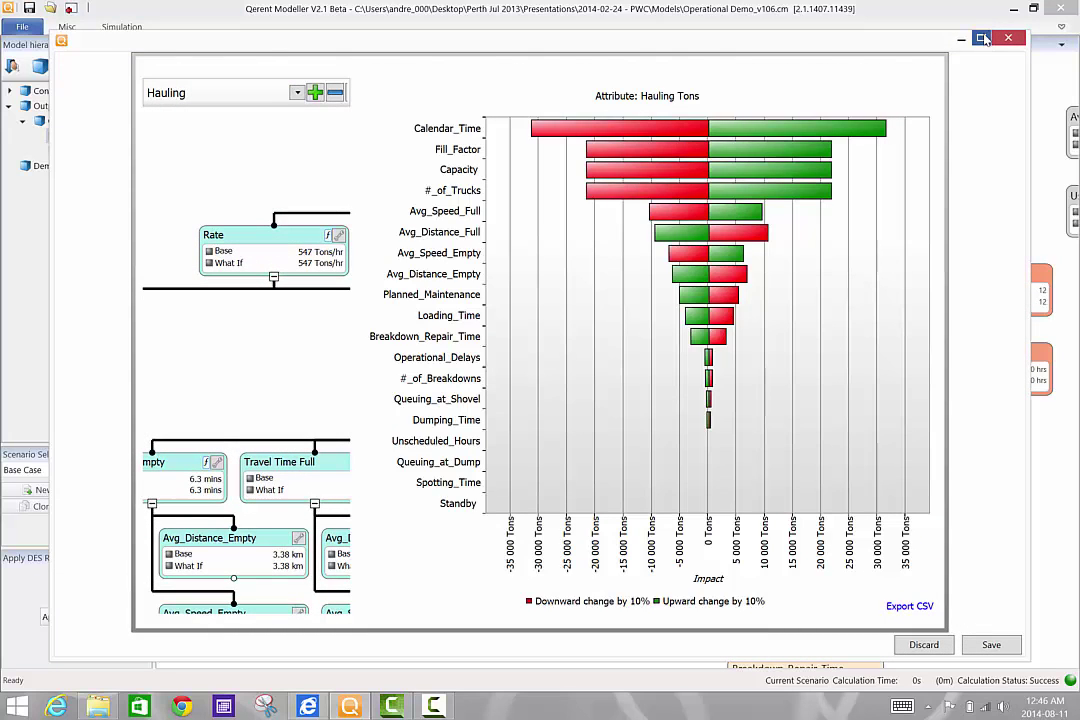
left_click(983, 39)
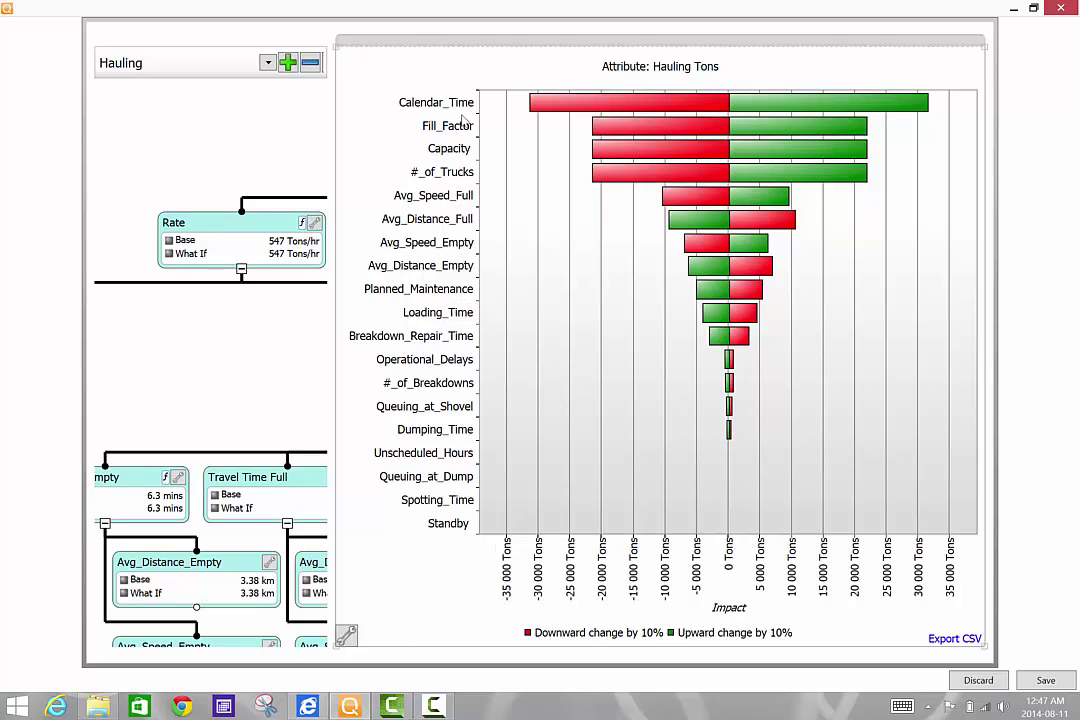
mouse_move(456, 410)
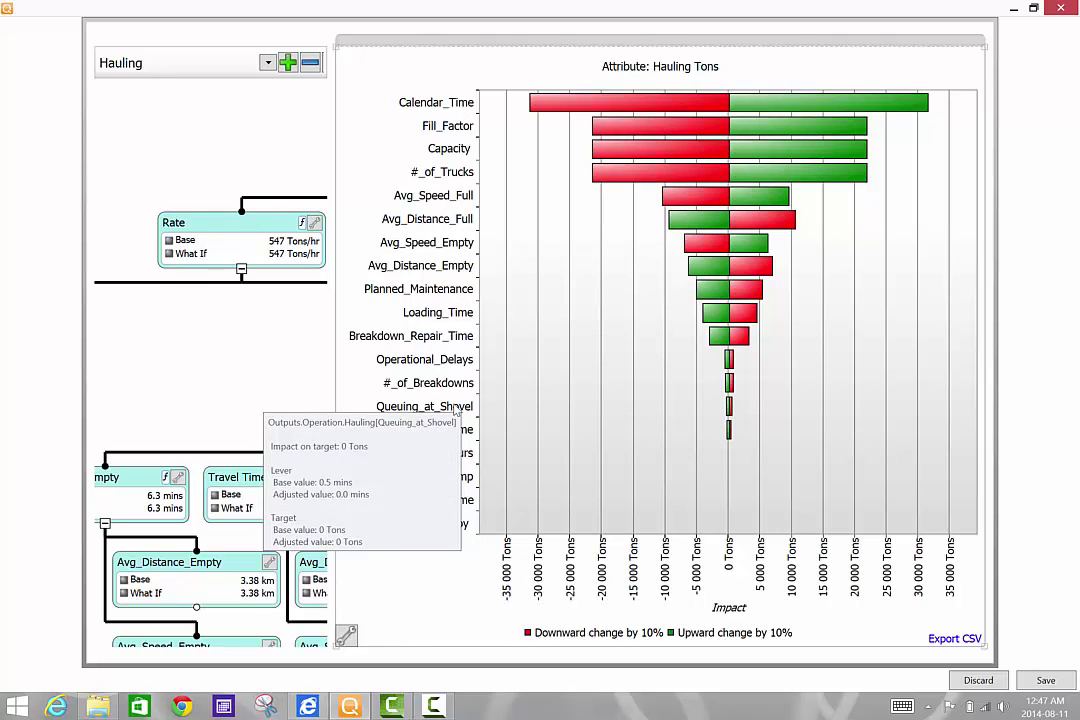
mouse_move(452, 136)
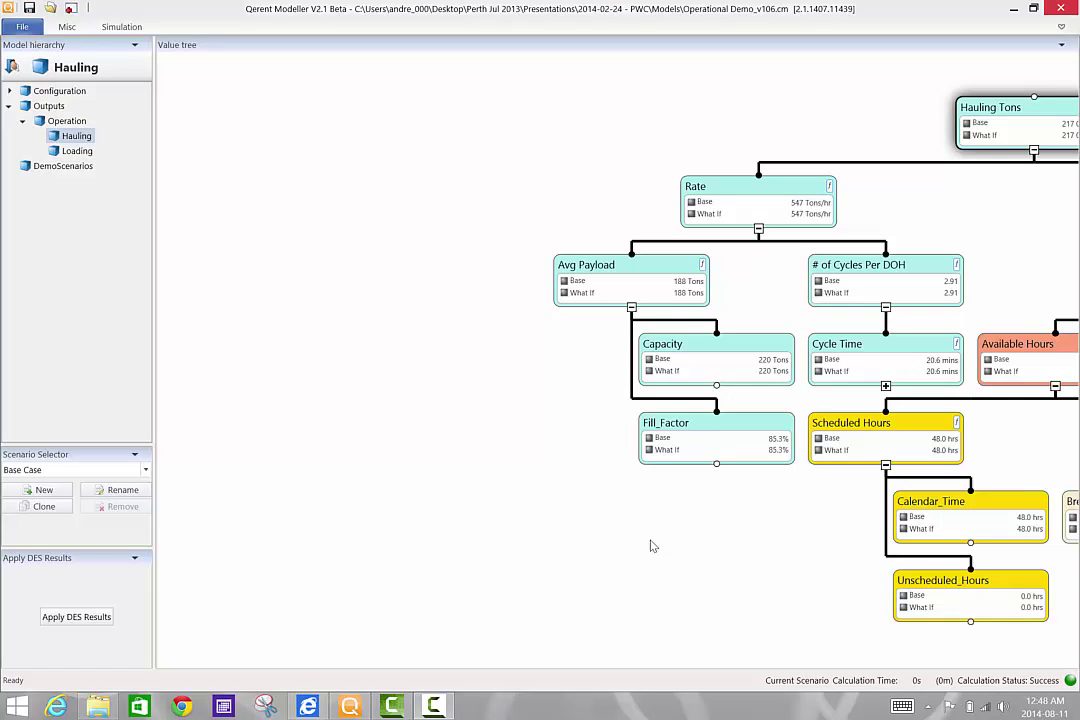
Create a new scenario from the Hauling value tree and name it "Add more trucks"
left_click_drag(1043, 274, 553, 228)
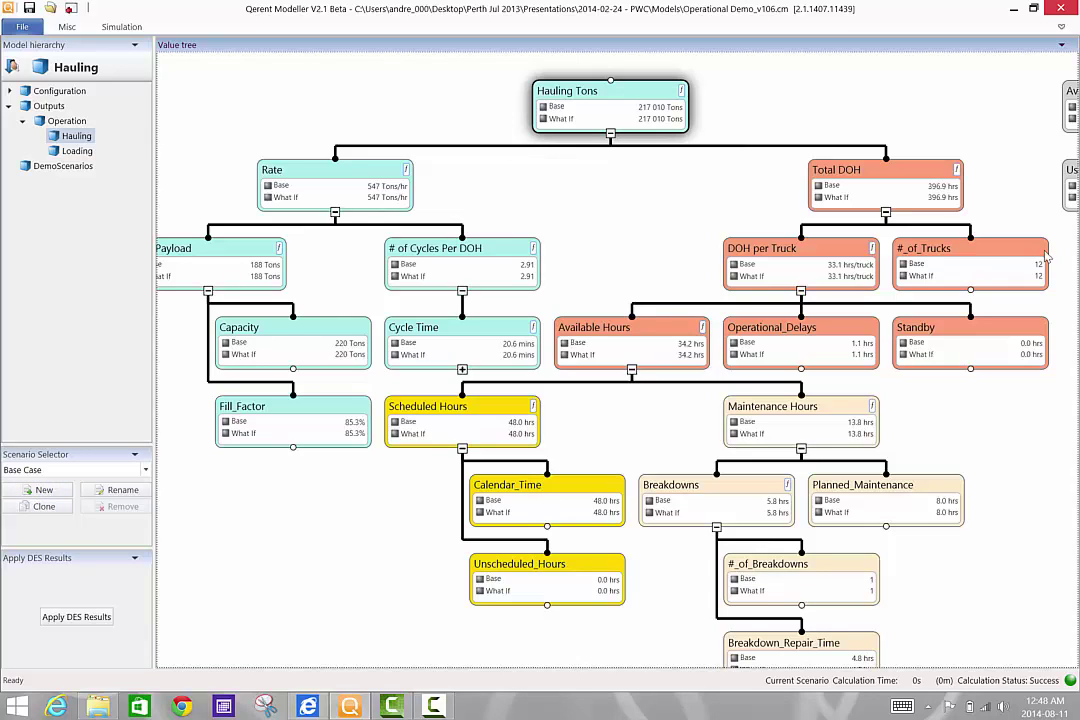
left_click(40, 489)
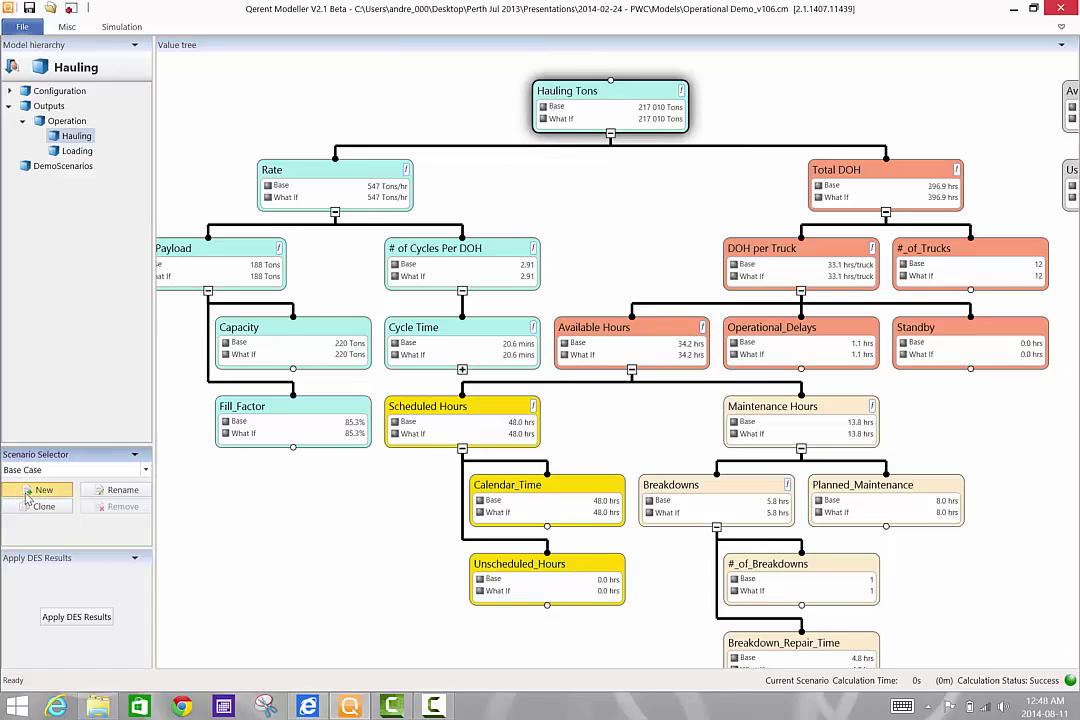
left_click(124, 490)
type("A")
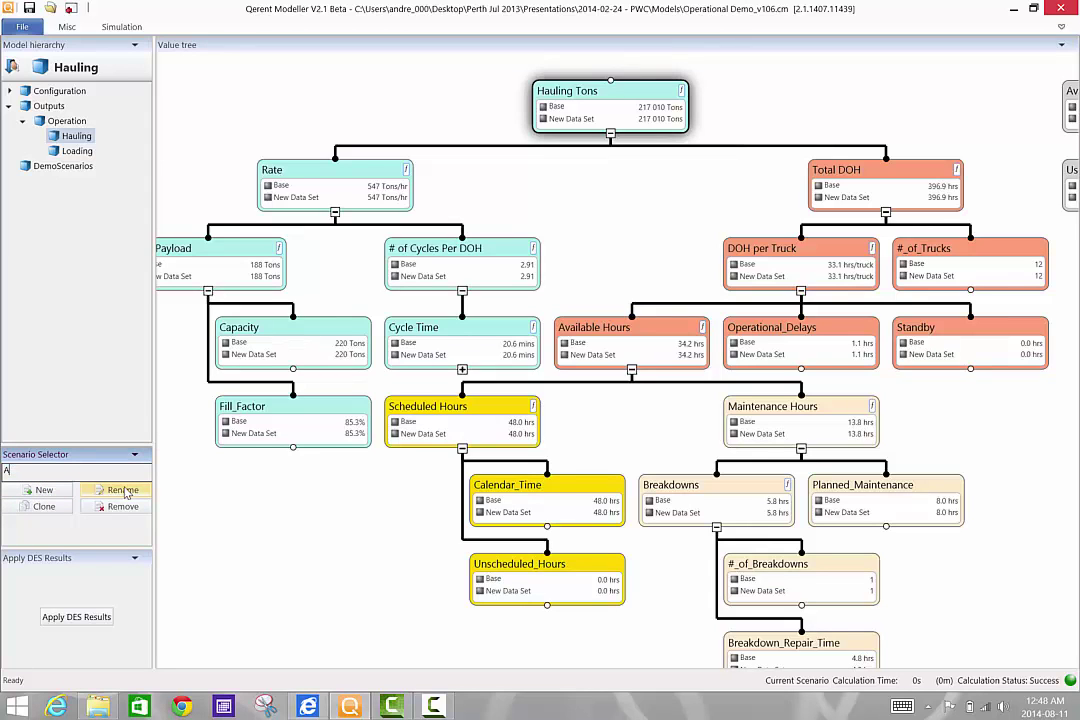
type("dd more trucks")
key("Return")
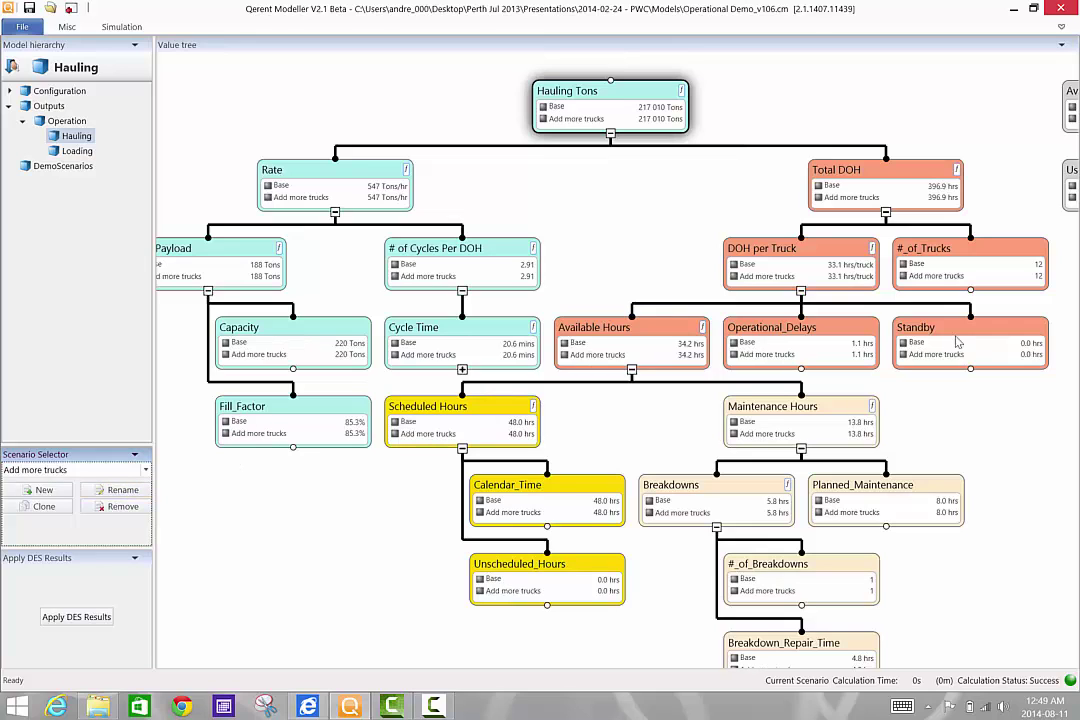
Set the #_of_Trucks driver to 15 for the "Add more trucks" scenario
double_click(1036, 276)
type("15")
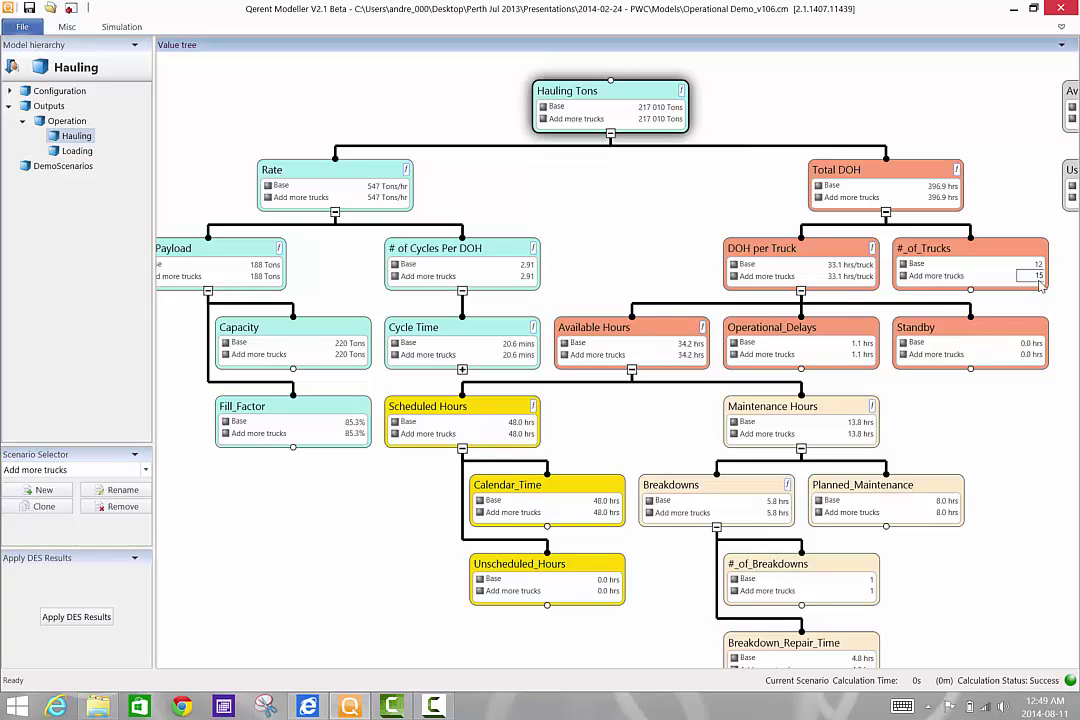
key("Return")
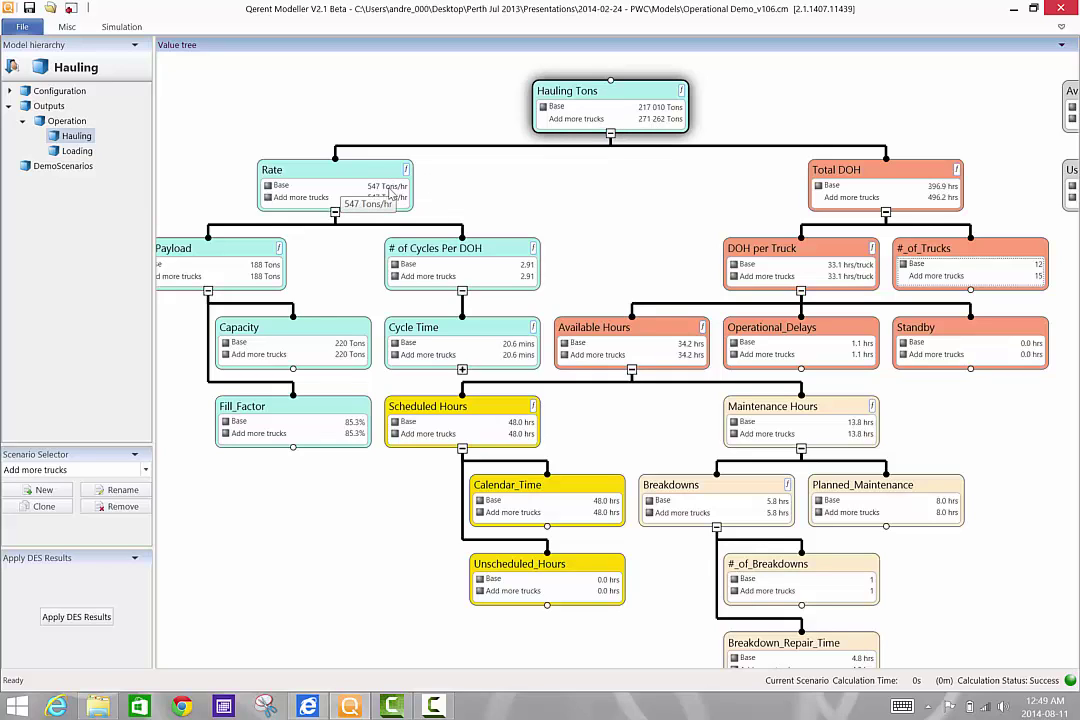
Open the Operation value tree and compare ROCE, EBIT, Unit Cost and Feed to Plant Tons between the base and "Add more trucks"
left_click(74, 129)
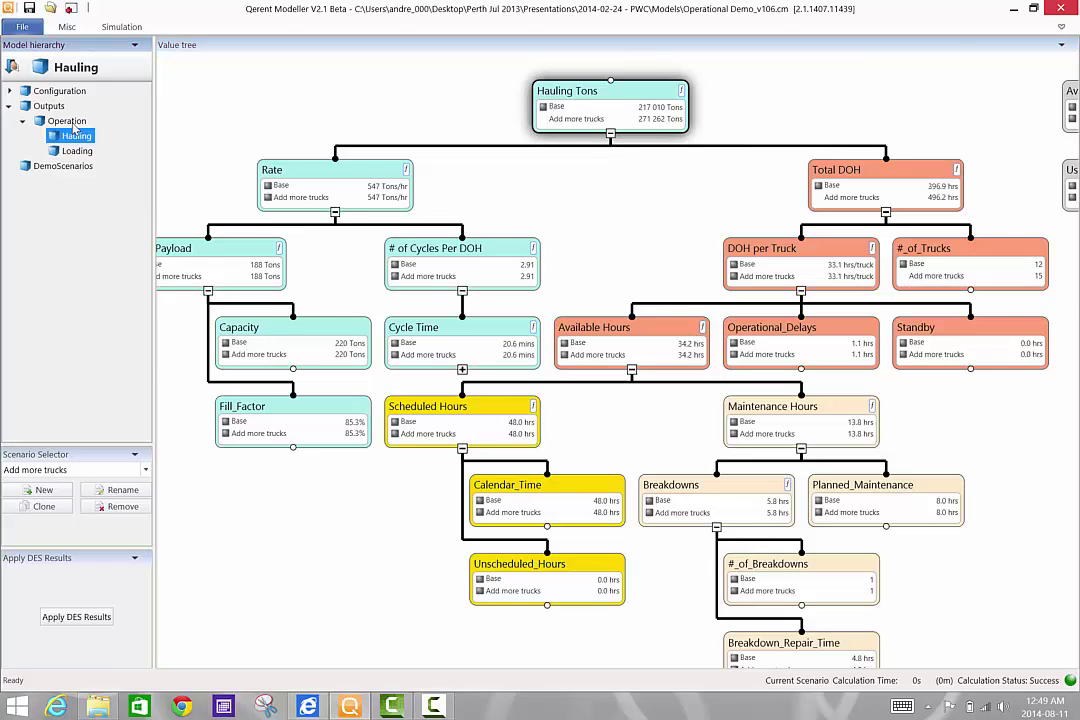
left_click(70, 121)
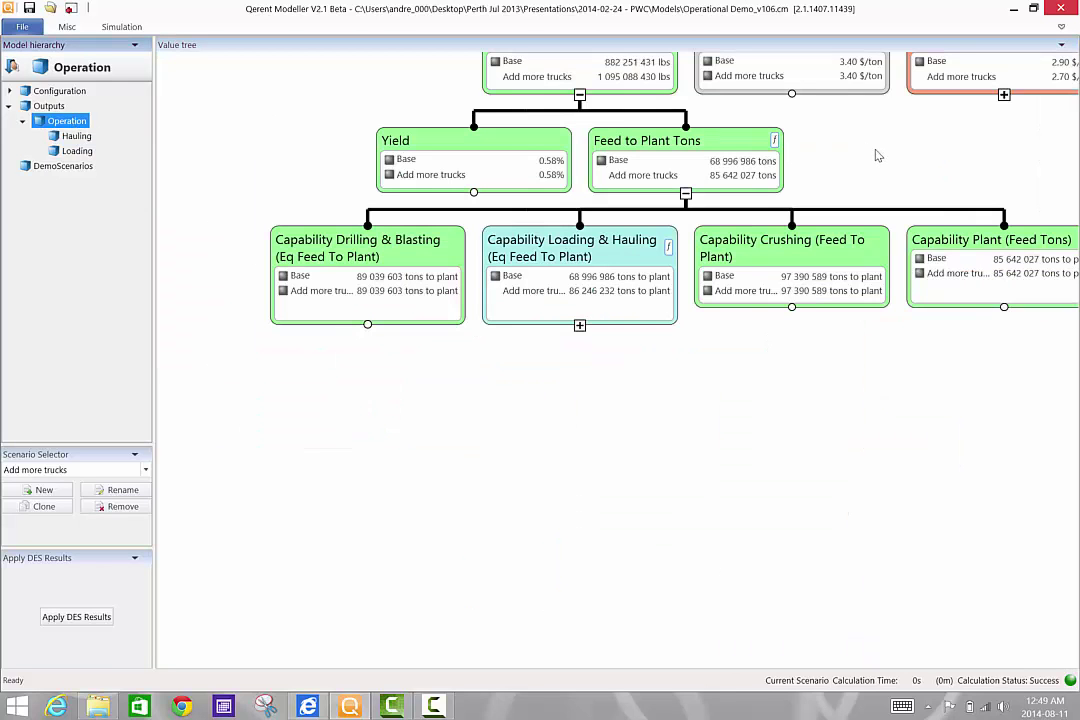
left_click_drag(877, 155, 624, 405)
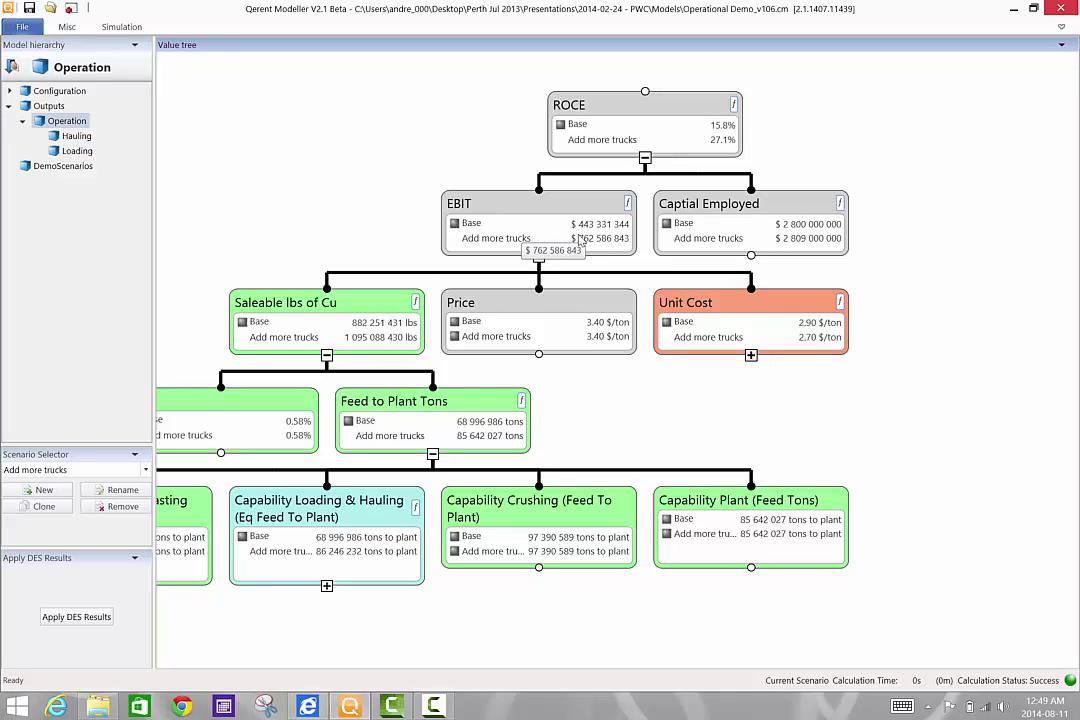
left_click_drag(338, 223, 454, 184)
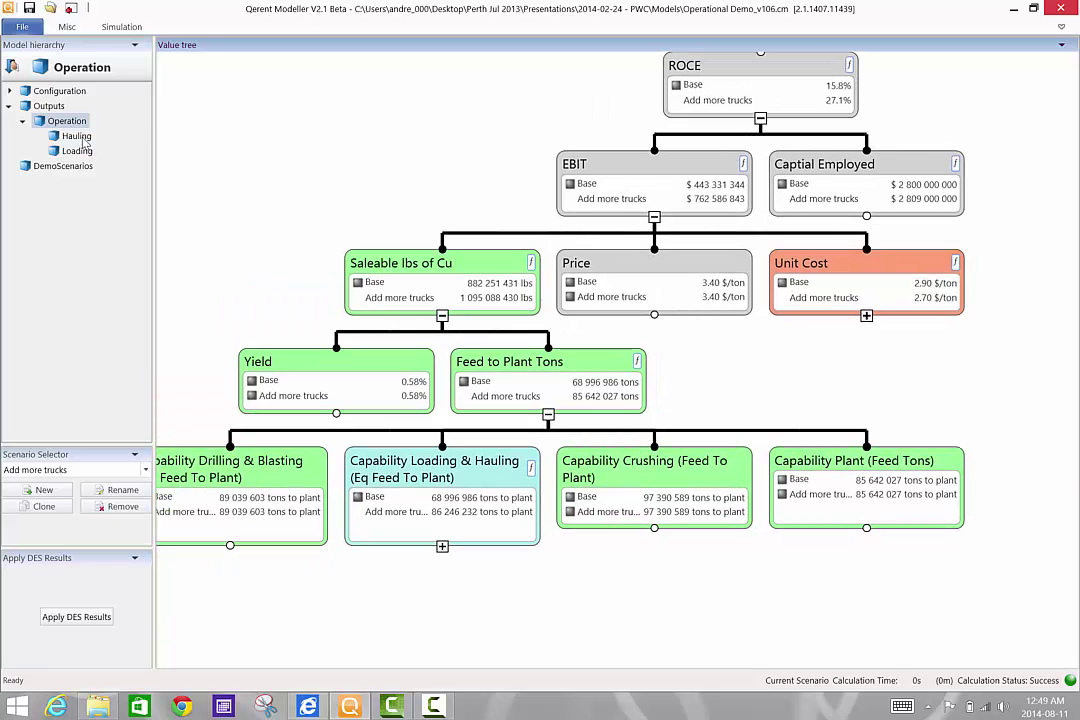
Return to the Hauling value tree and expand Cycle Time under # of Cycles Per DOH to review its travel, queuing and loading components
left_click(85, 143)
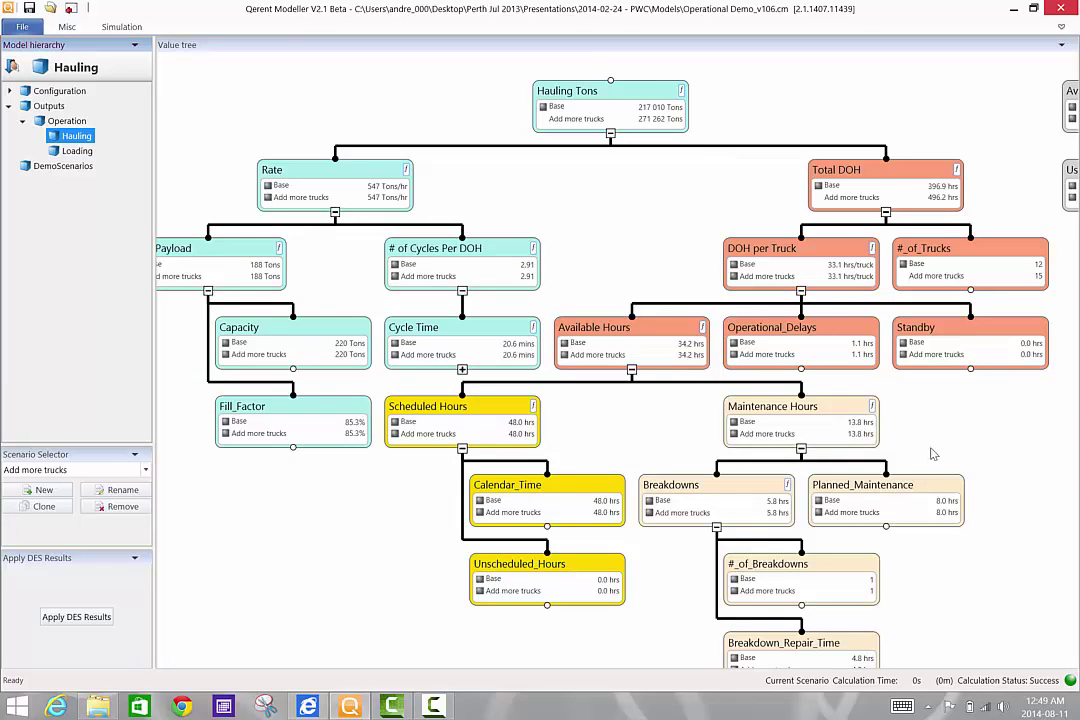
left_click_drag(939, 459, 929, 486)
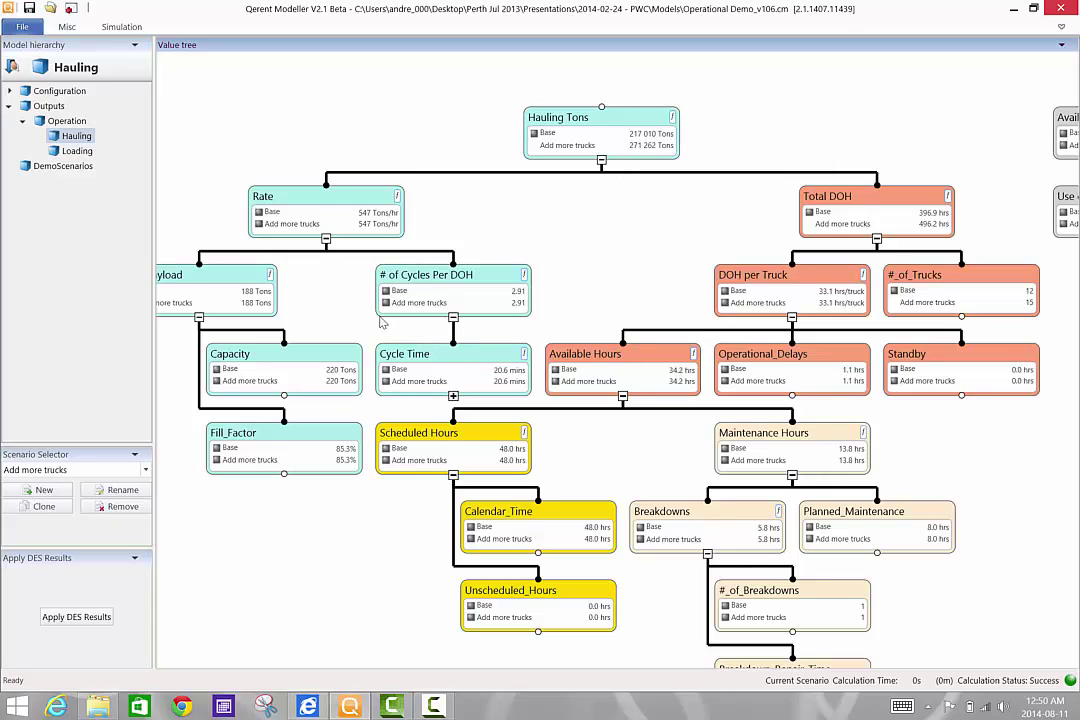
left_click(453, 317)
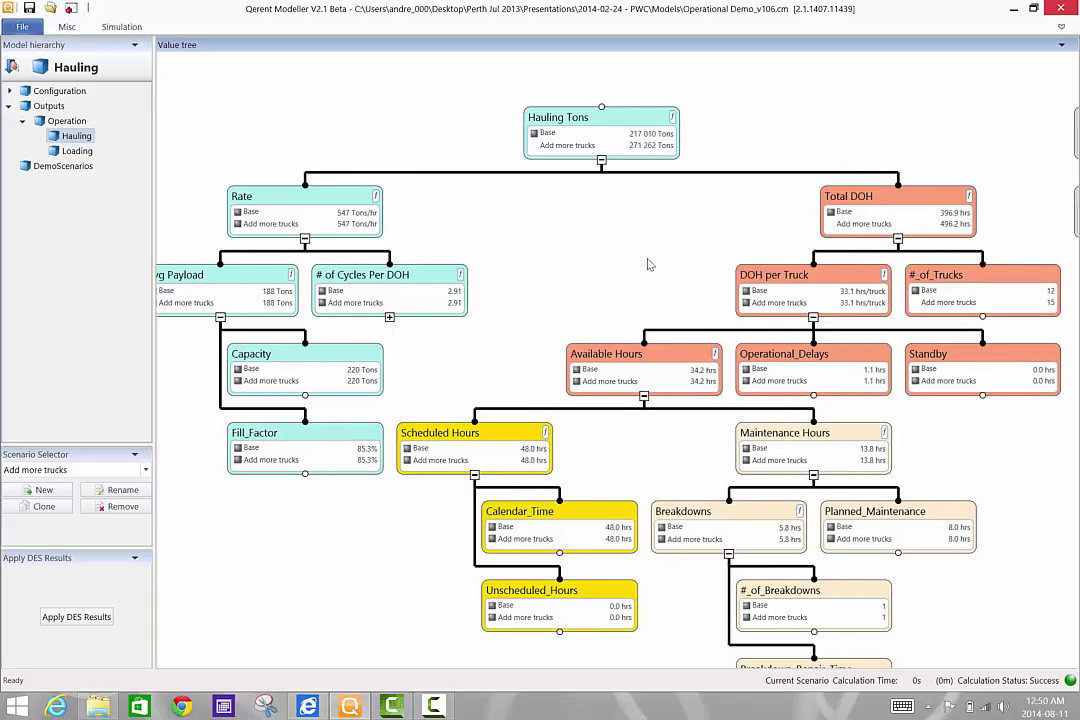
left_click(389, 317)
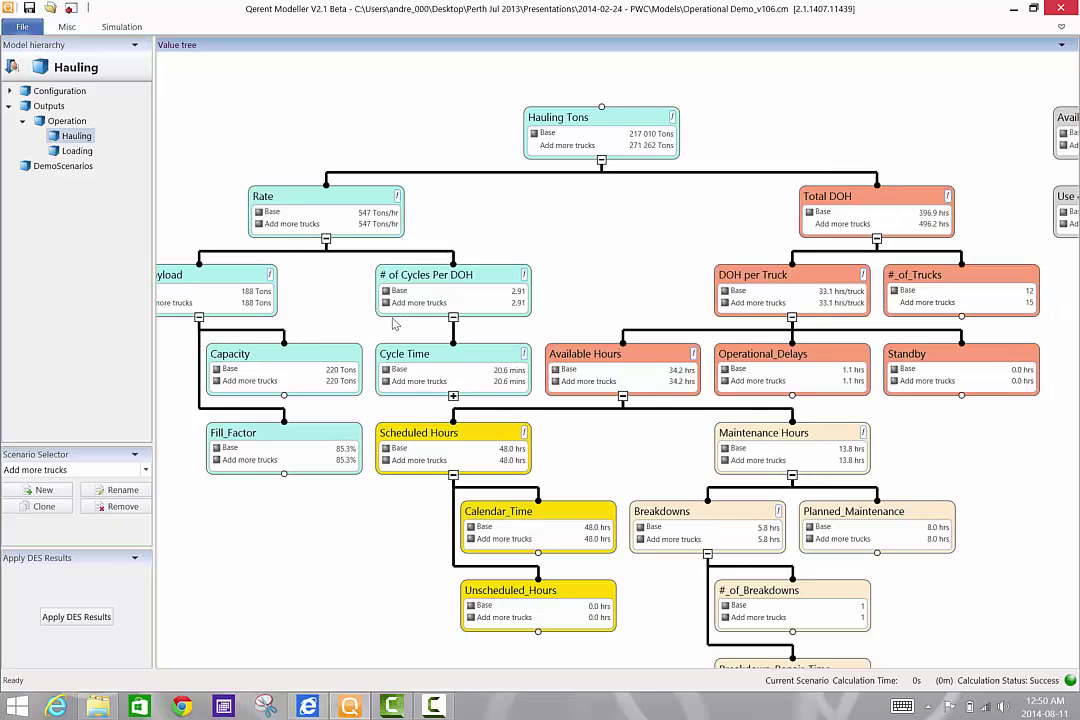
left_click(453, 396)
left_click_drag(415, 578, 824, 540)
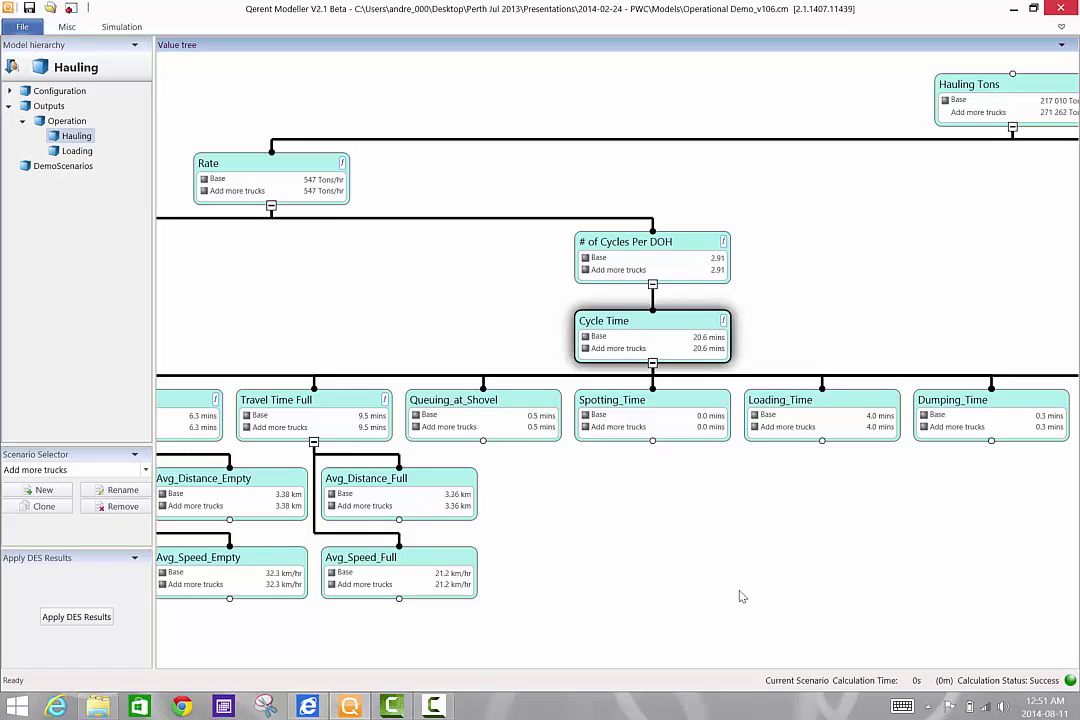
Watch the 3D Mine simulation, jumping to about 01:38, raising the playback speed to X2, and skipping further ahead on the timeline
left_click(433, 707)
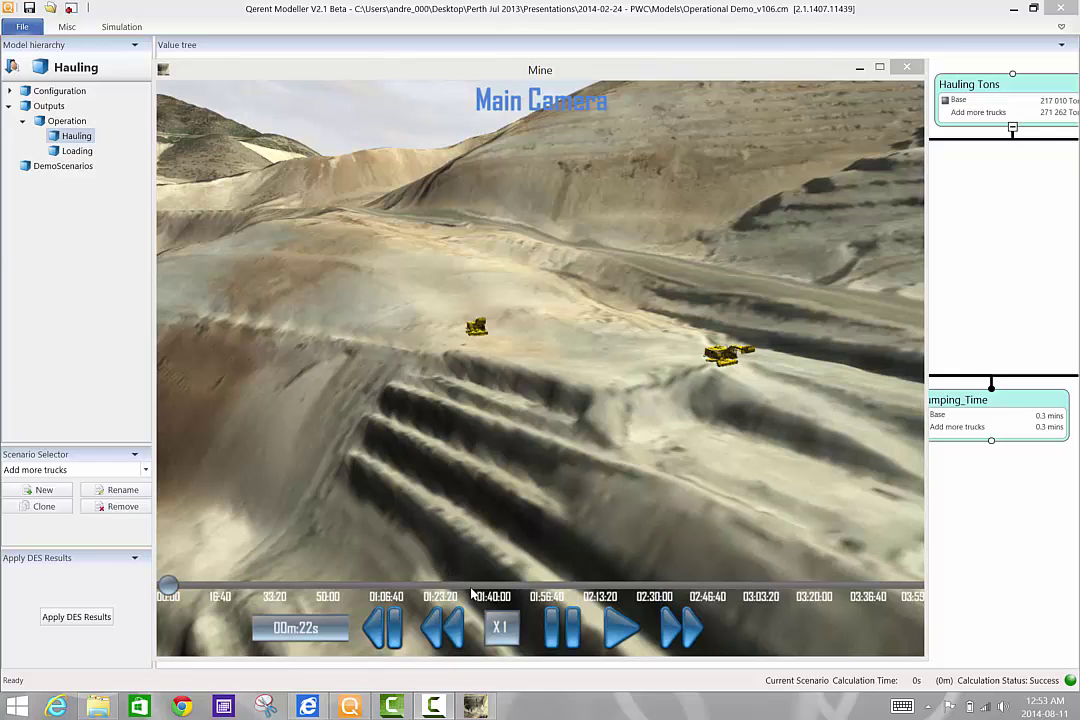
left_click(475, 588)
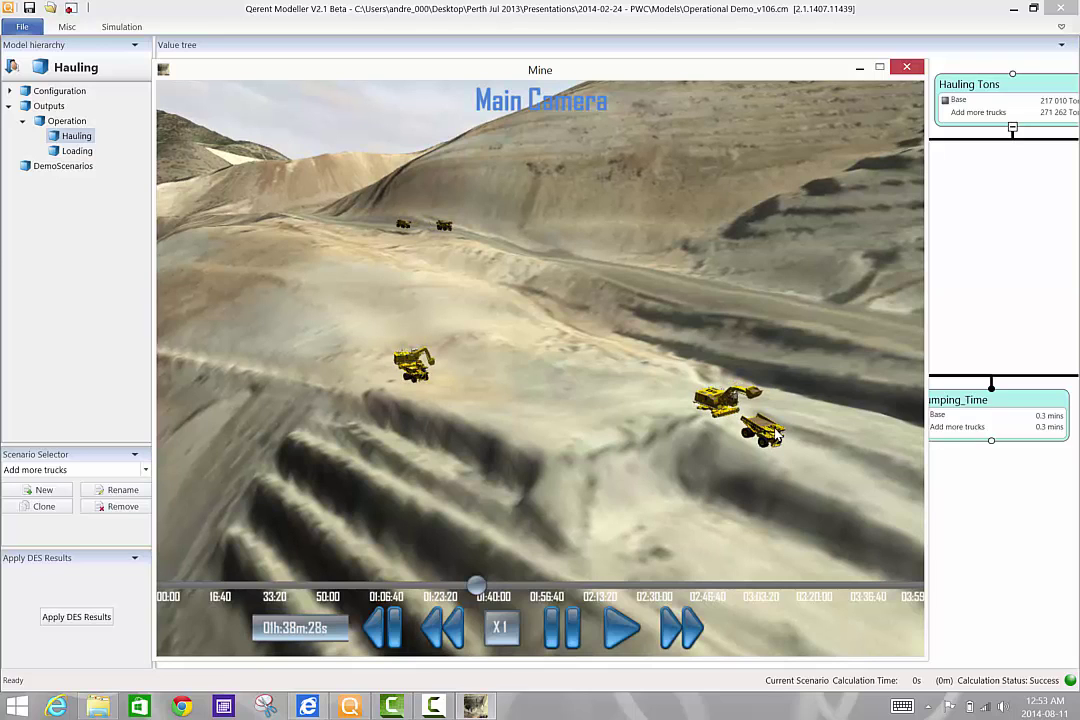
left_click(682, 627)
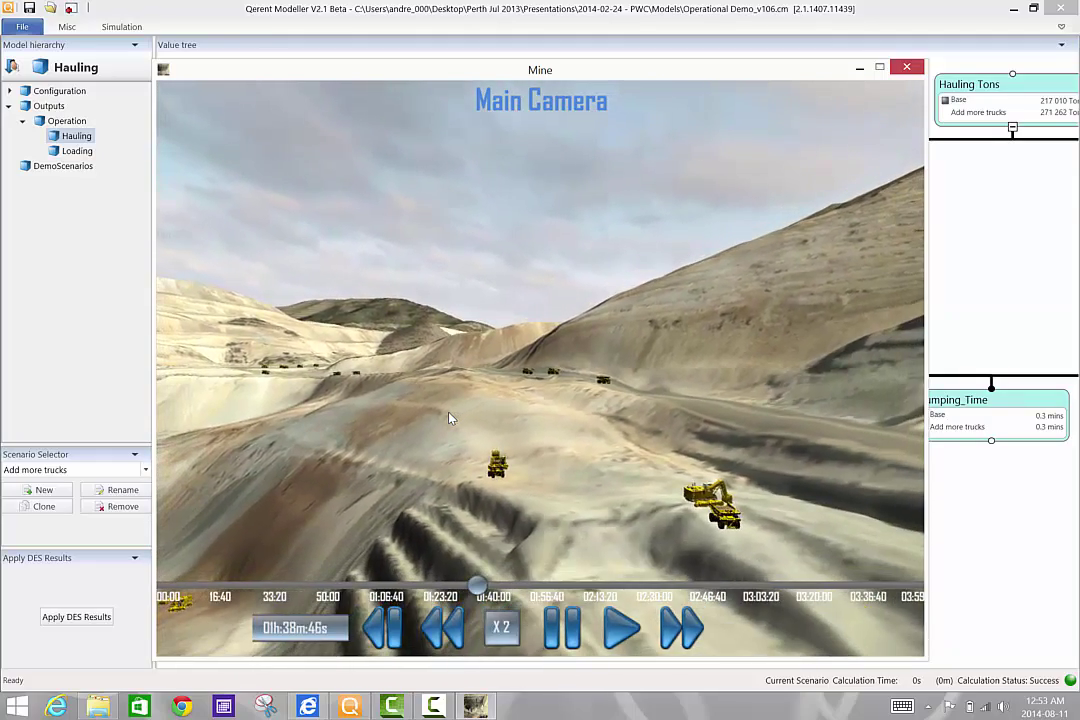
left_click(535, 590)
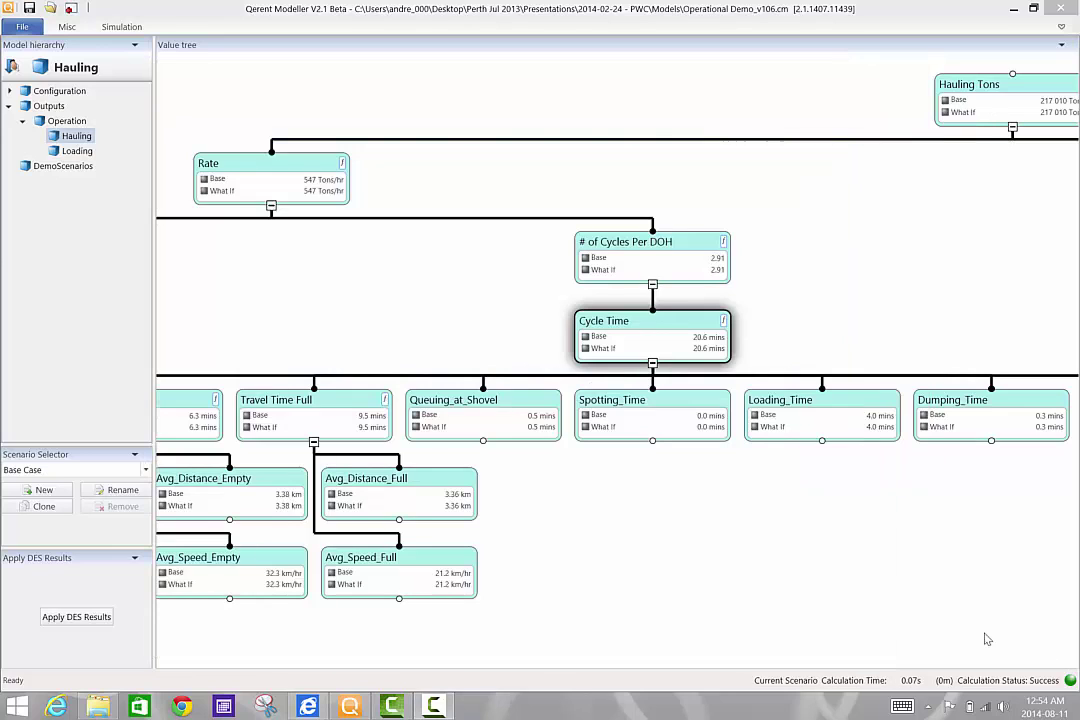
Collapse # of Cycles Per DOH in the Hauling tree and switch the scenario to "15Trucks - Simulated"
left_click(653, 285)
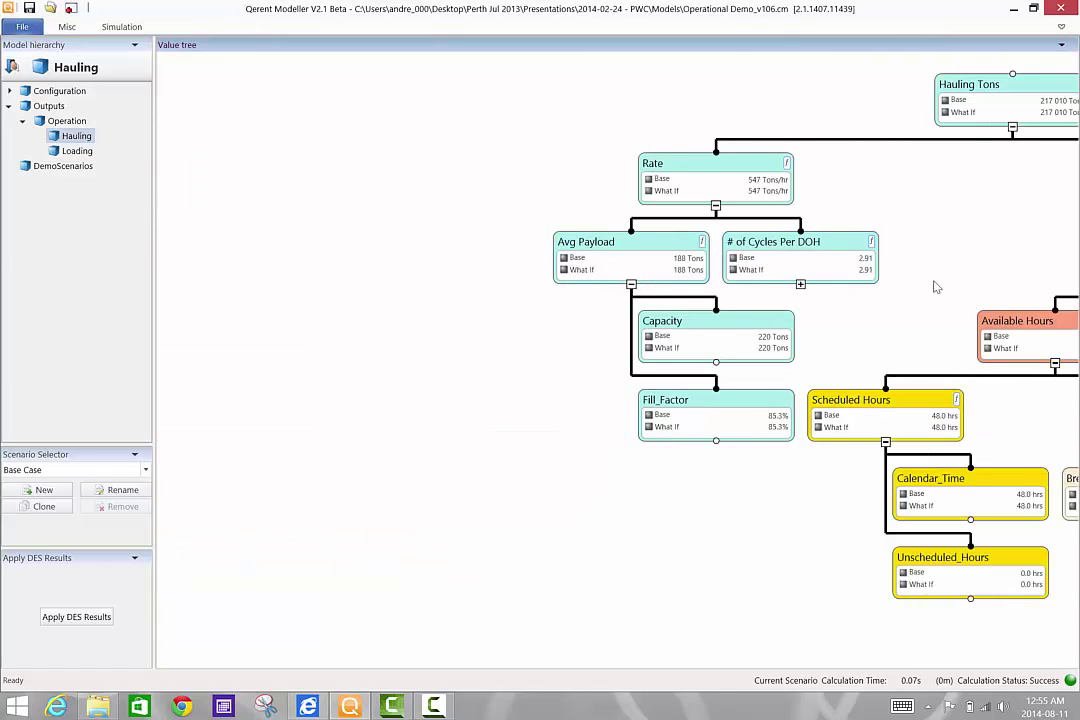
left_click_drag(728, 304, 597, 342)
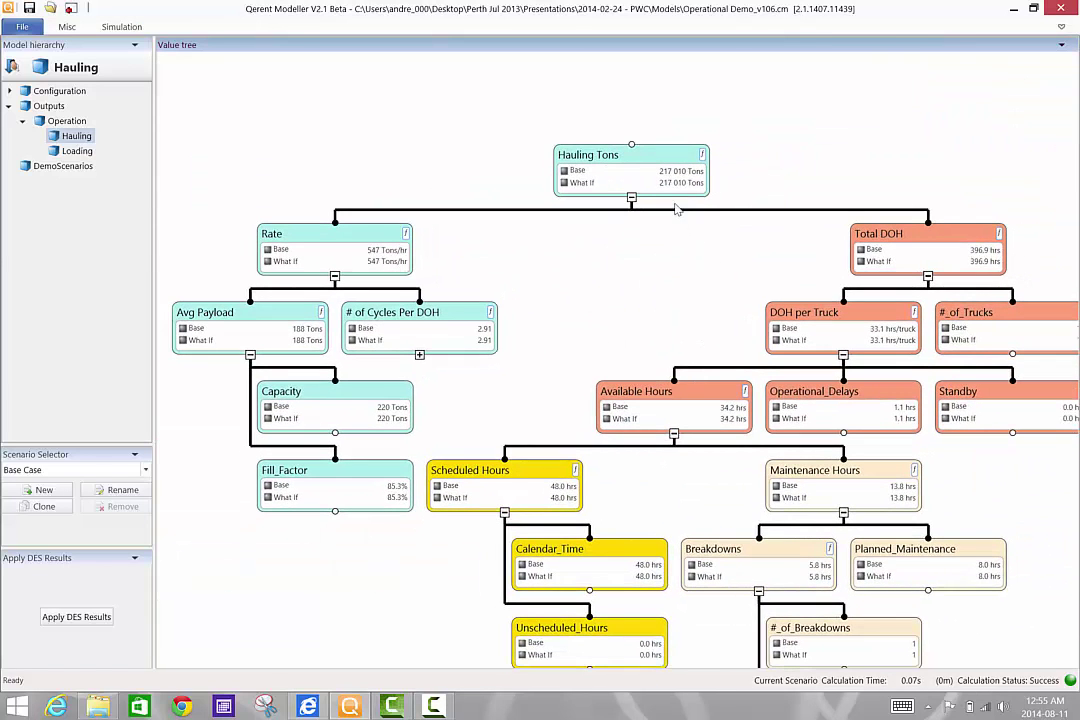
left_click(146, 470)
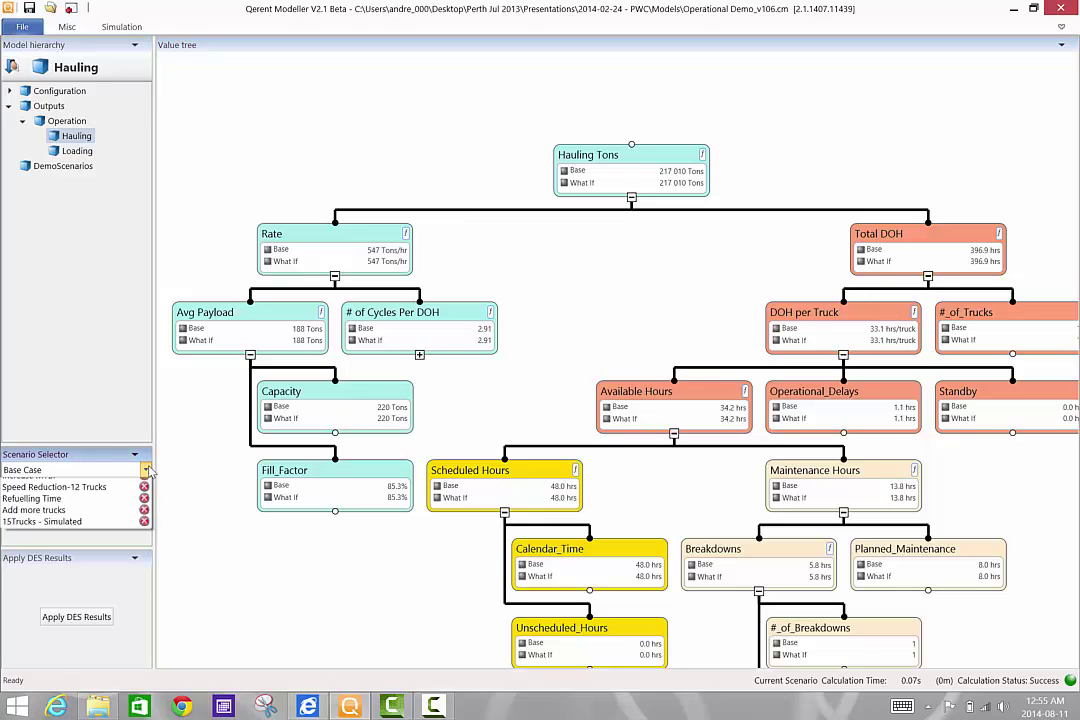
left_click(70, 580)
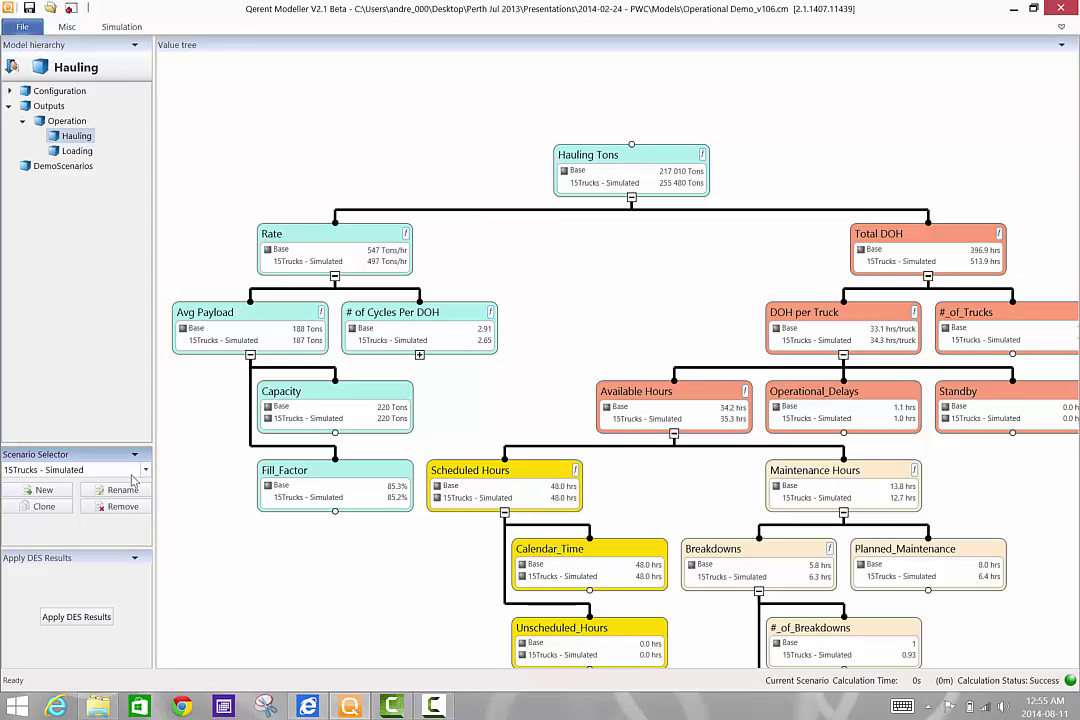
Compare Hauling Tons under the "Add more trucks" scenario, and switch back to "15Trucks - Simulated"
left_click(132, 475)
left_click(71, 567)
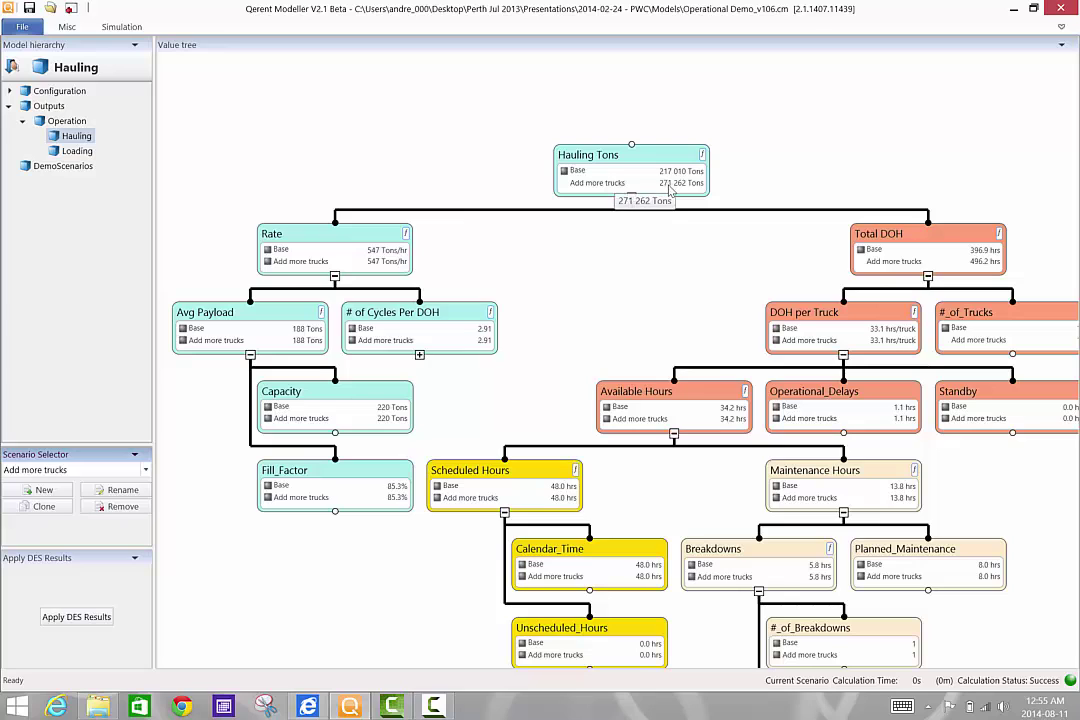
left_click(145, 470)
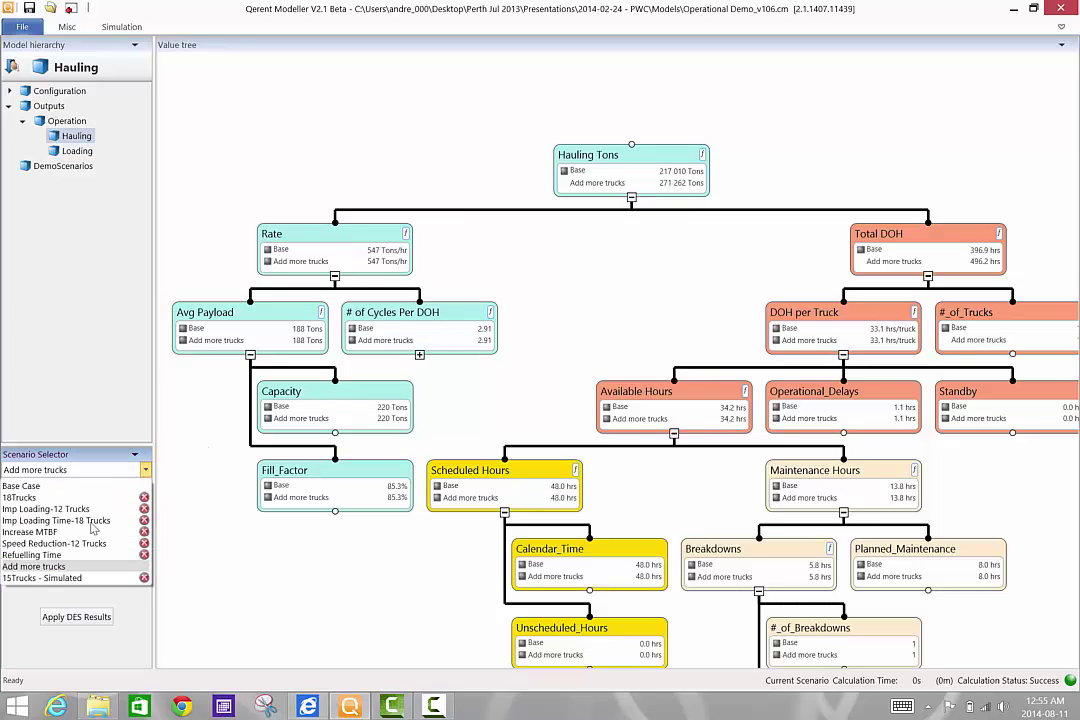
left_click(83, 581)
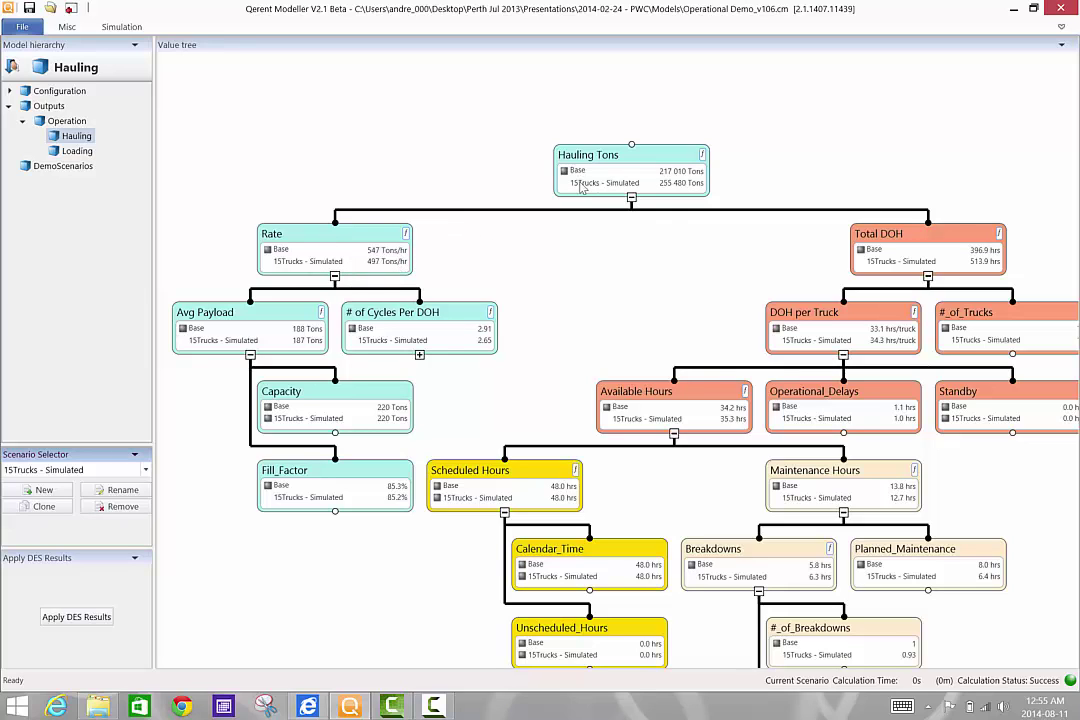
Open the Attribution Analysis for Hauling Tons, examine the drivers from #_of_Trucks to Avg_Speed_Full, and return to the Hauling tree
right_click(617, 182)
mouse_move(569, 258)
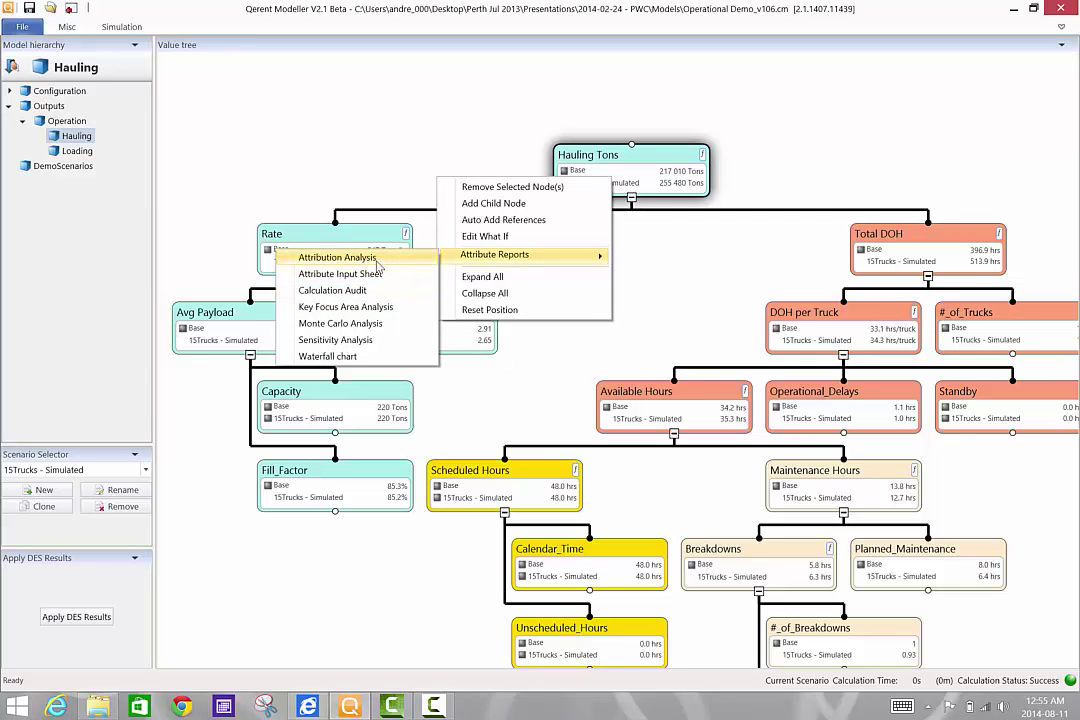
left_click(379, 262)
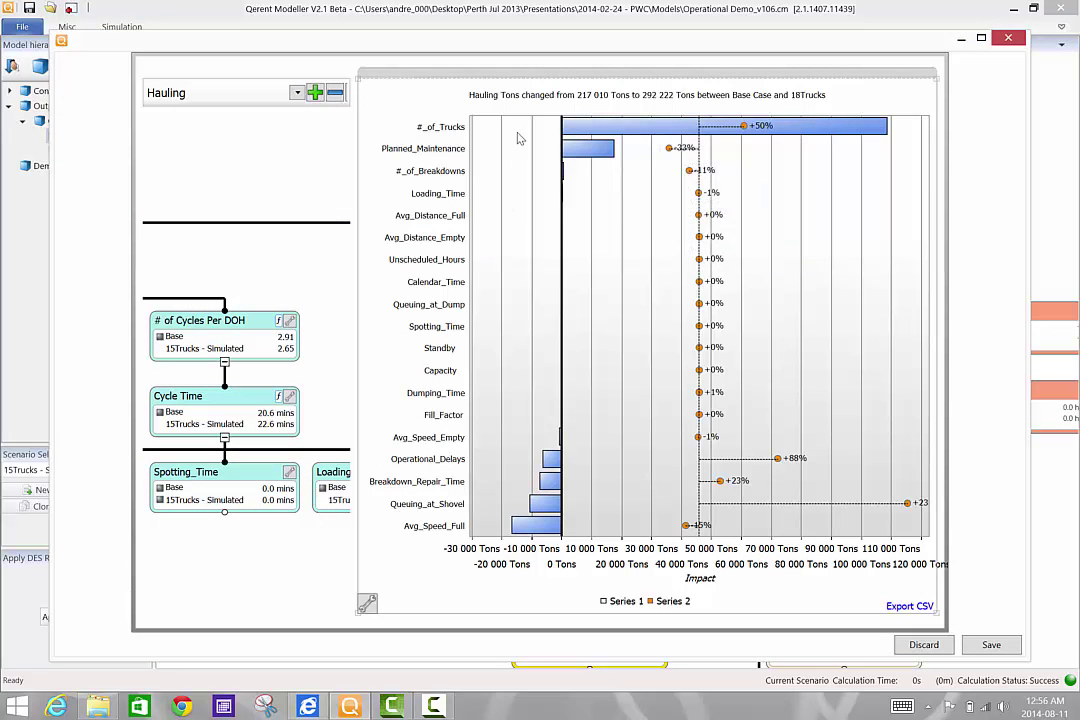
mouse_move(459, 128)
mouse_move(532, 524)
left_click(1008, 39)
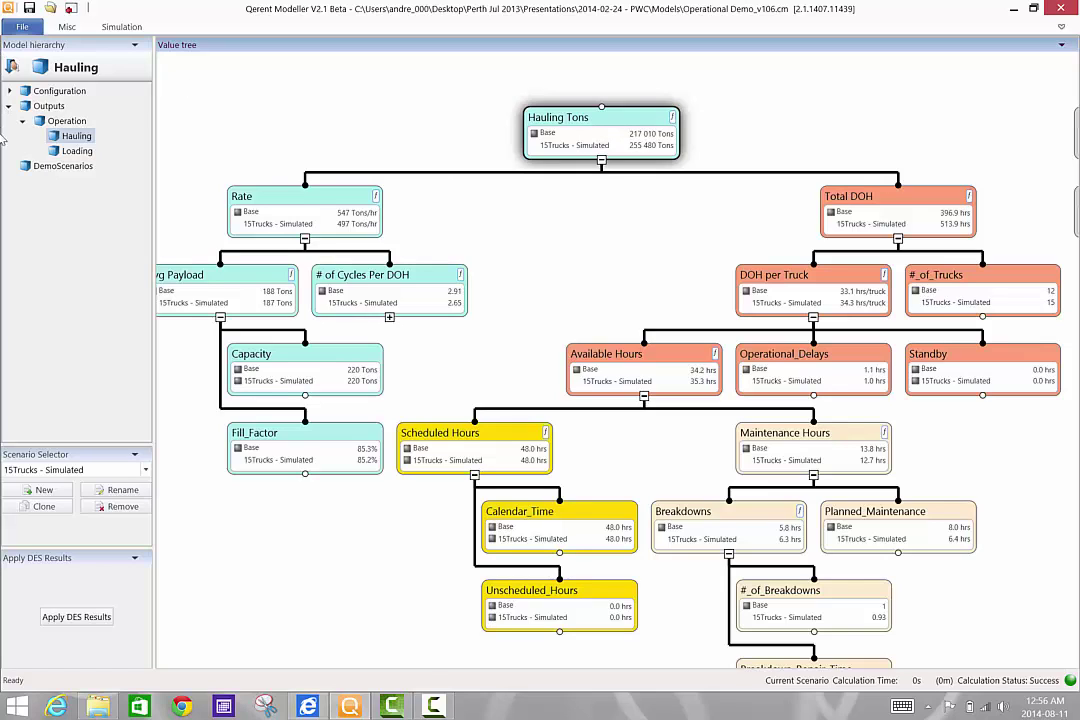
left_click(76, 135)
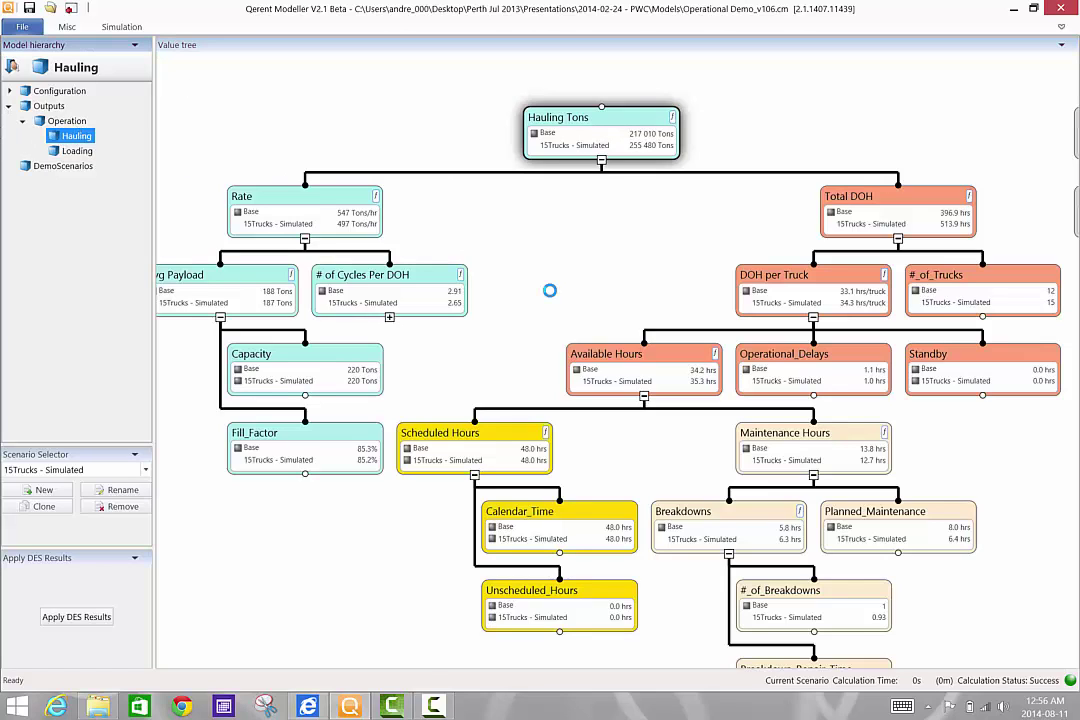